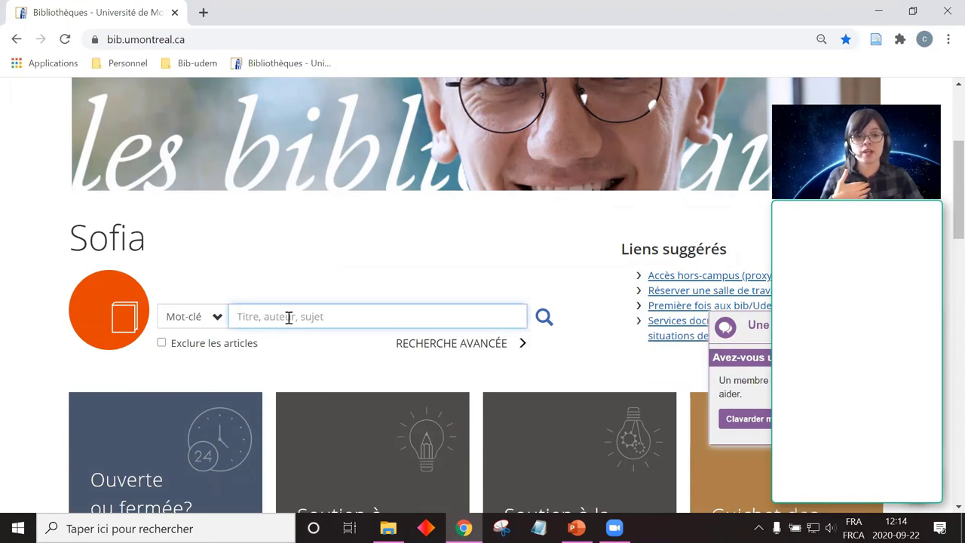
# - Run a keyword search in the Sofia catalogue for "brissette corruption"
pyautogui.write('brissette')
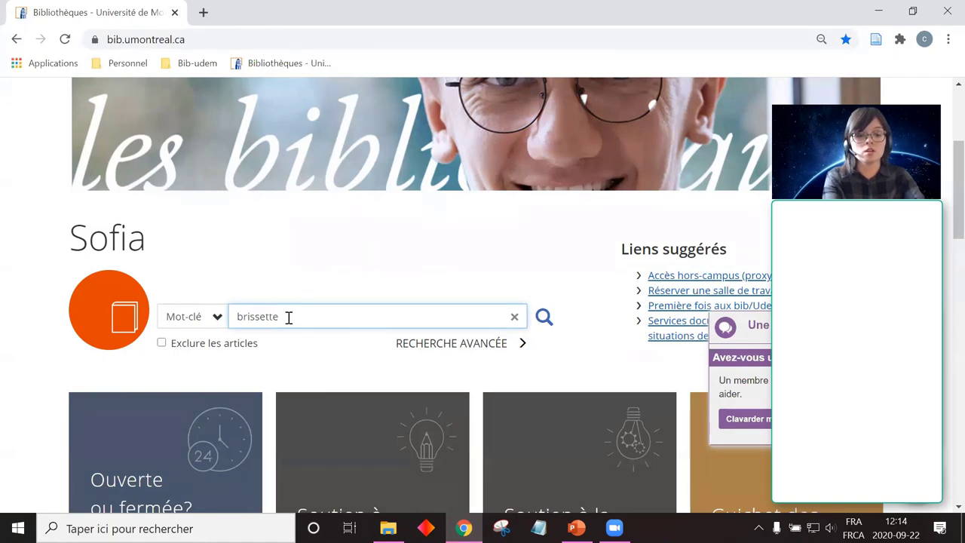
pyautogui.write(' corri')
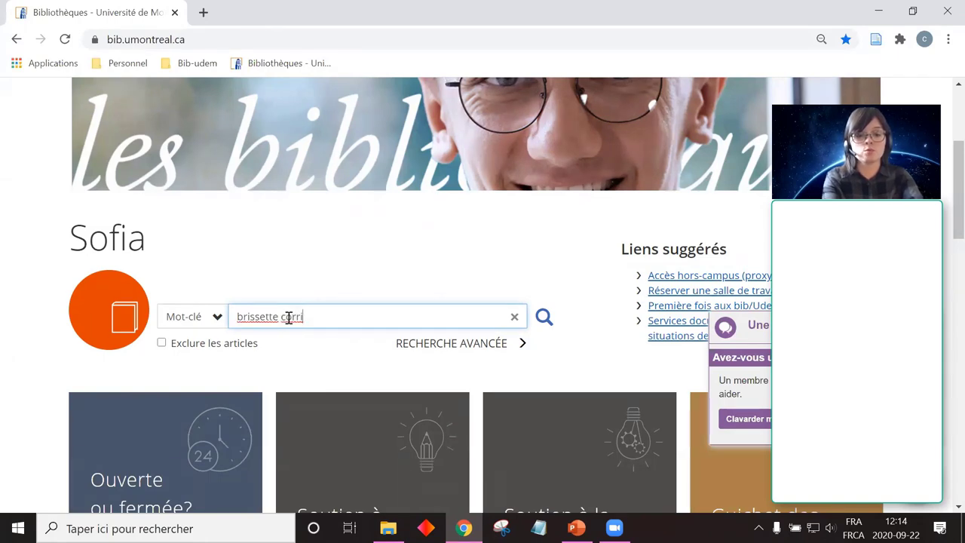
pyautogui.press('BackSpace')
pyautogui.write('uptio')
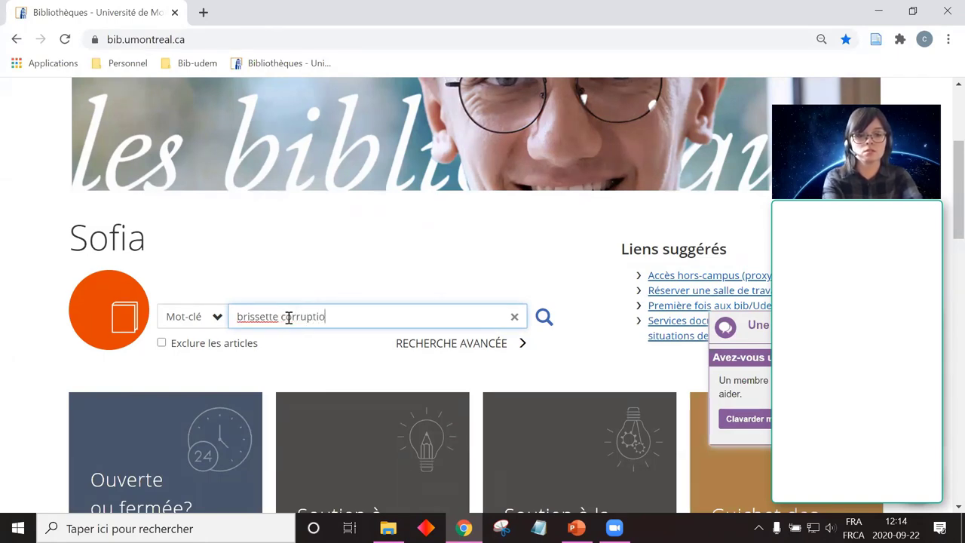
pyautogui.write('n')
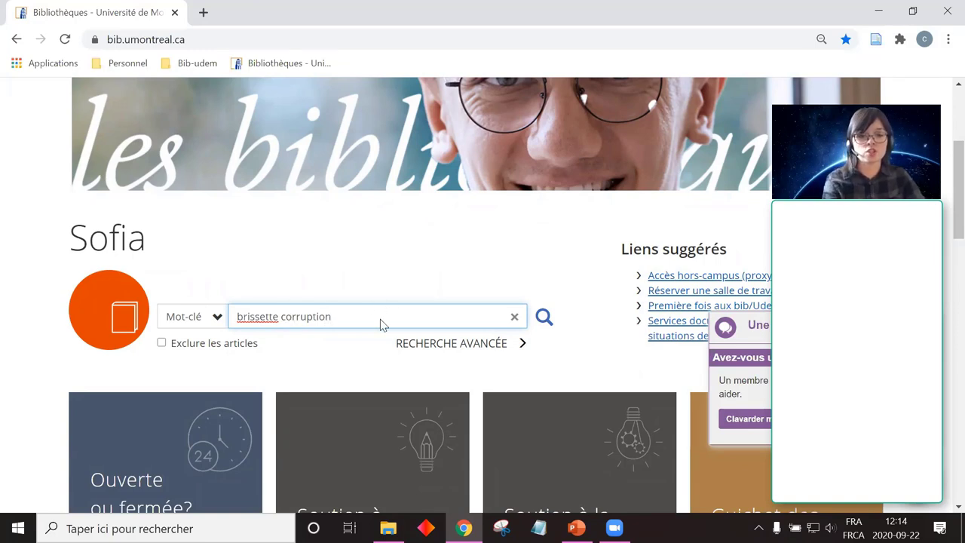
pyautogui.press('Return')
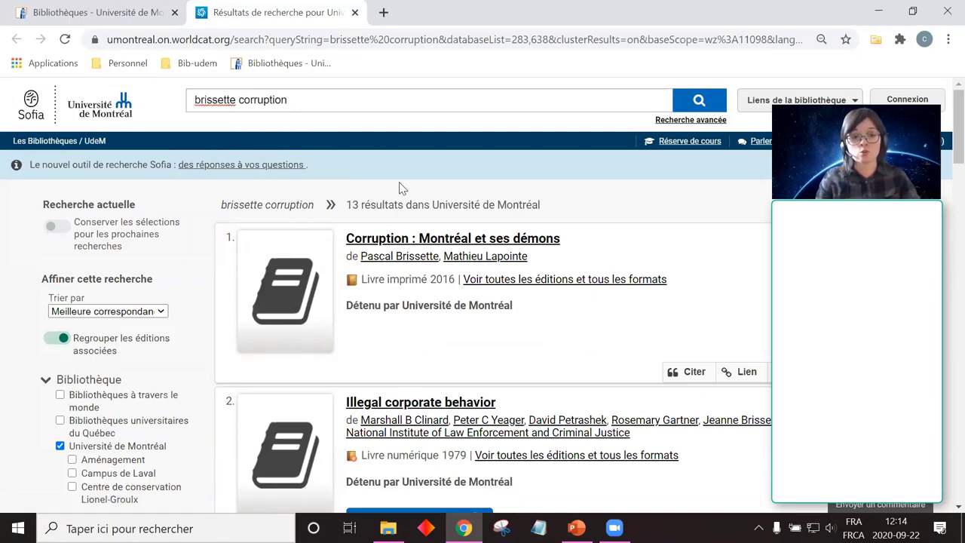
# - Examine the list of search results, checking the titles, authors and document types of the books and articles found
pyautogui.scroll(-2, 392, 226)
pyautogui.scroll(-1, 403, 253)
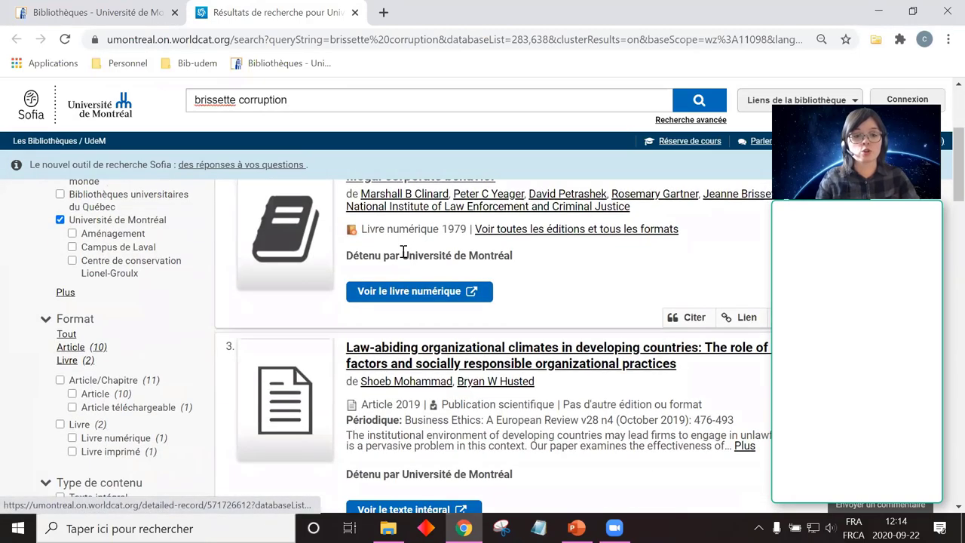
pyautogui.scroll(3, 404, 253)
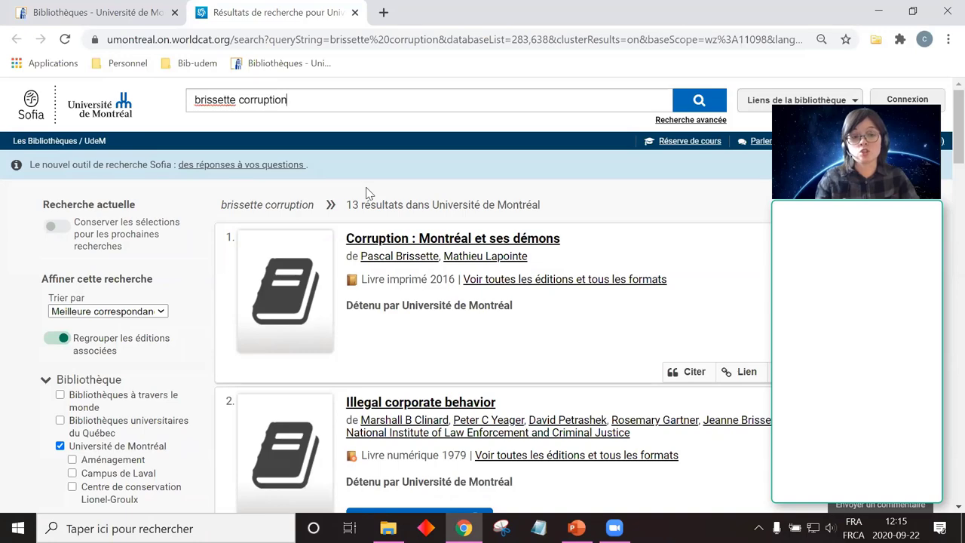
pyautogui.scroll(-1, 301, 230)
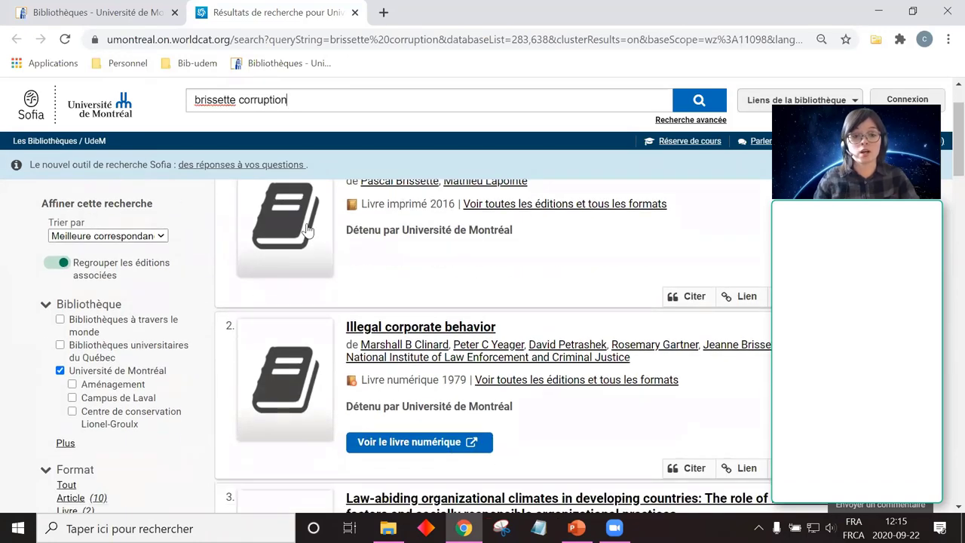
pyautogui.scroll(1, 307, 230)
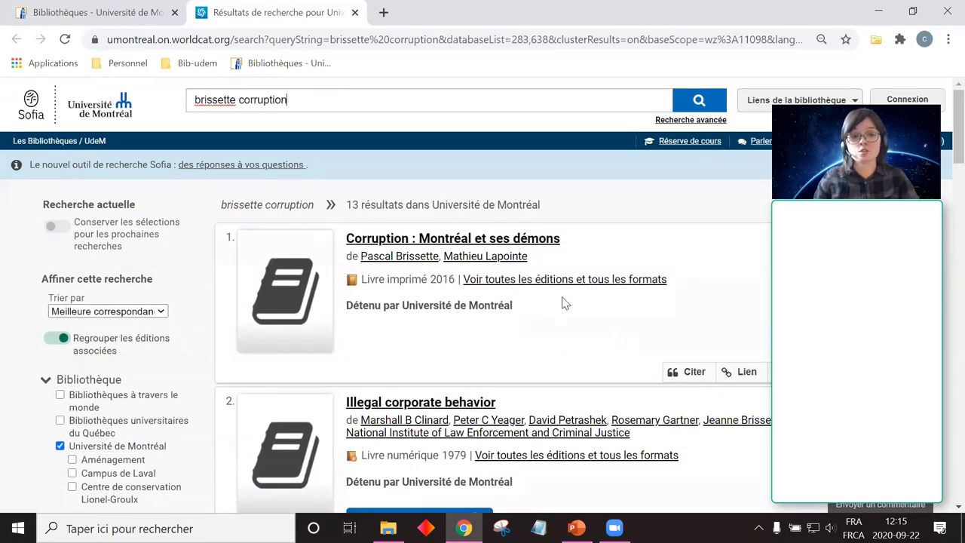
pyautogui.scroll(-2, 399, 209)
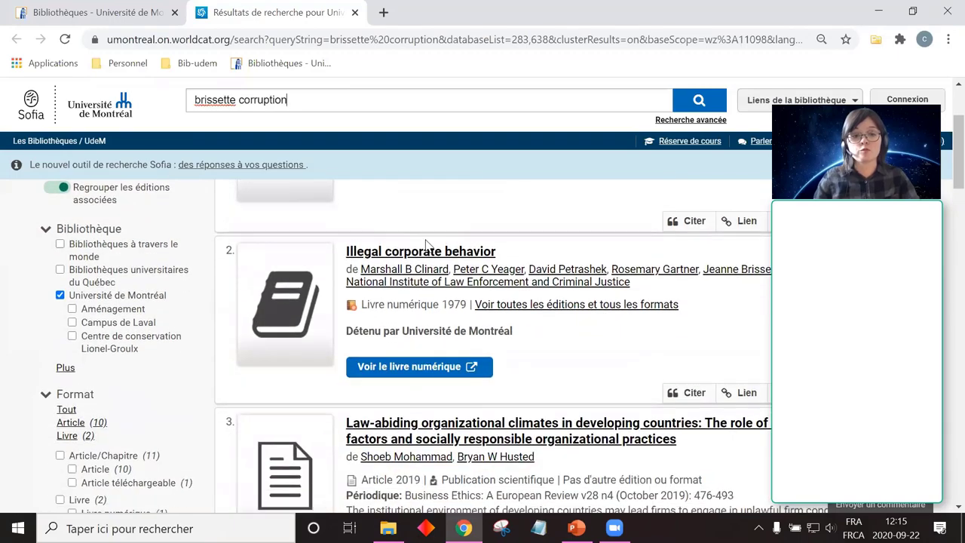
pyautogui.scroll(-2, 438, 347)
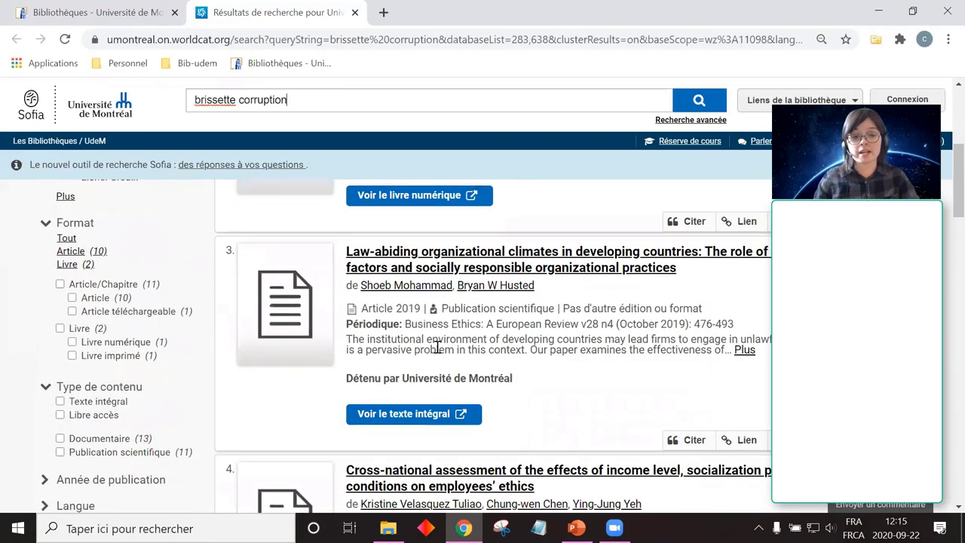
pyautogui.scroll(-8, 438, 347)
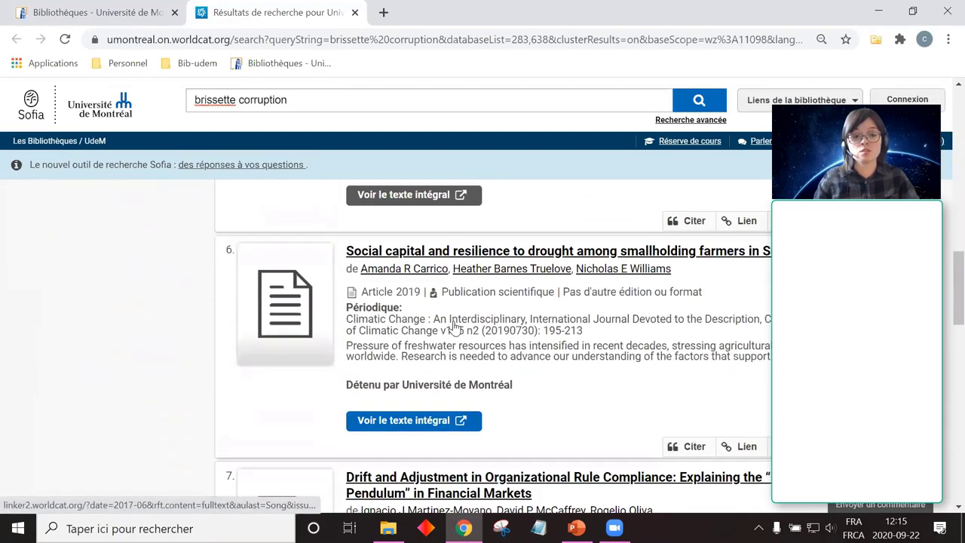
pyautogui.scroll(-3, 453, 325)
pyautogui.scroll(-2, 367, 258)
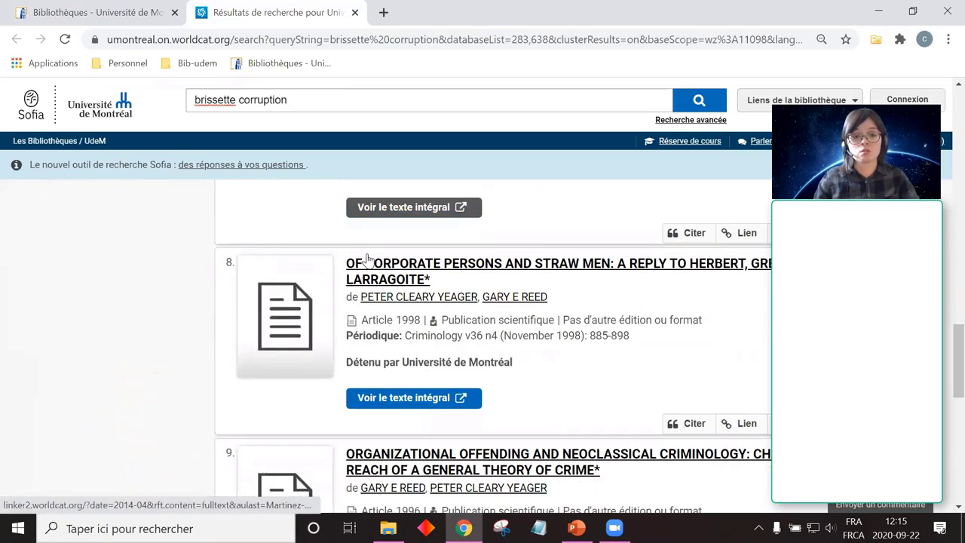
pyautogui.scroll(-2, 367, 258)
pyautogui.scroll(-1, 401, 337)
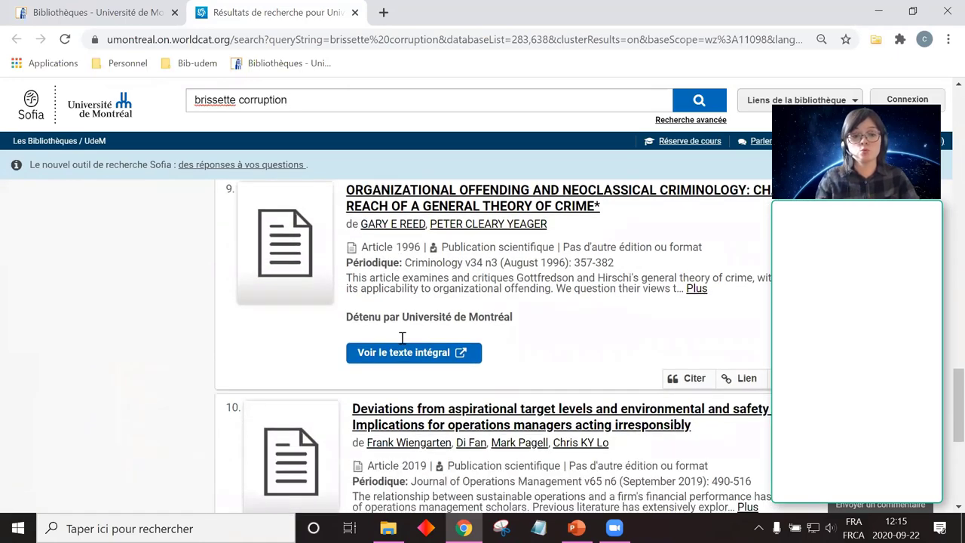
pyautogui.scroll(2, 298, 345)
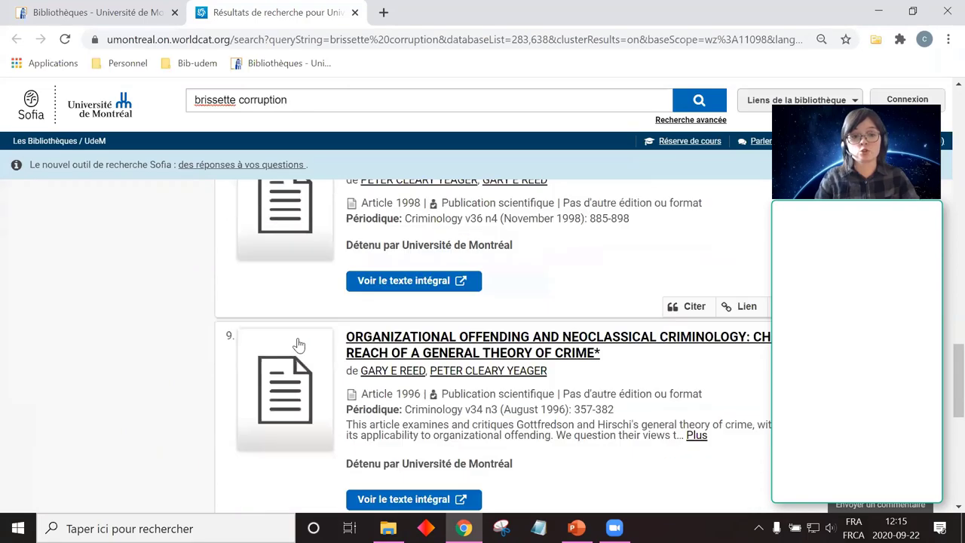
pyautogui.scroll(15, 298, 344)
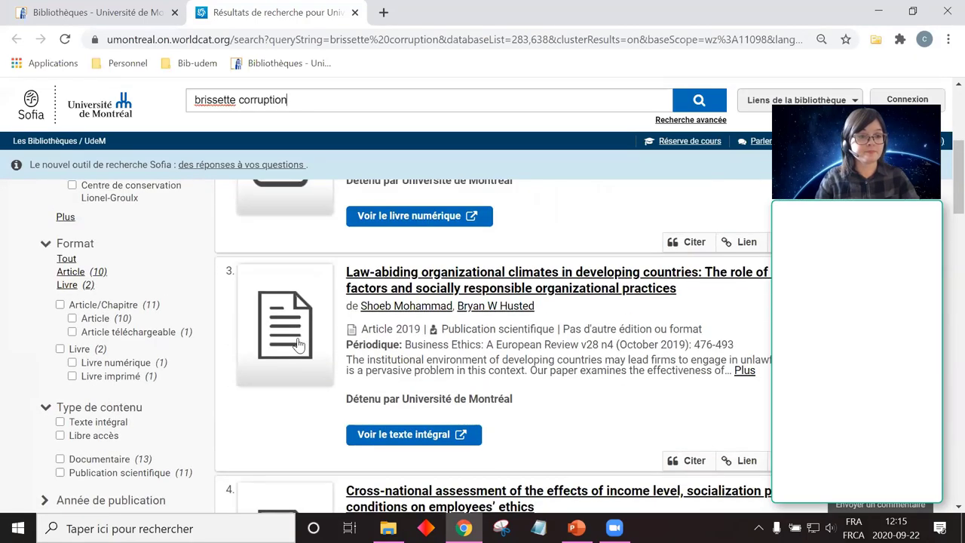
pyautogui.scroll(3, 298, 344)
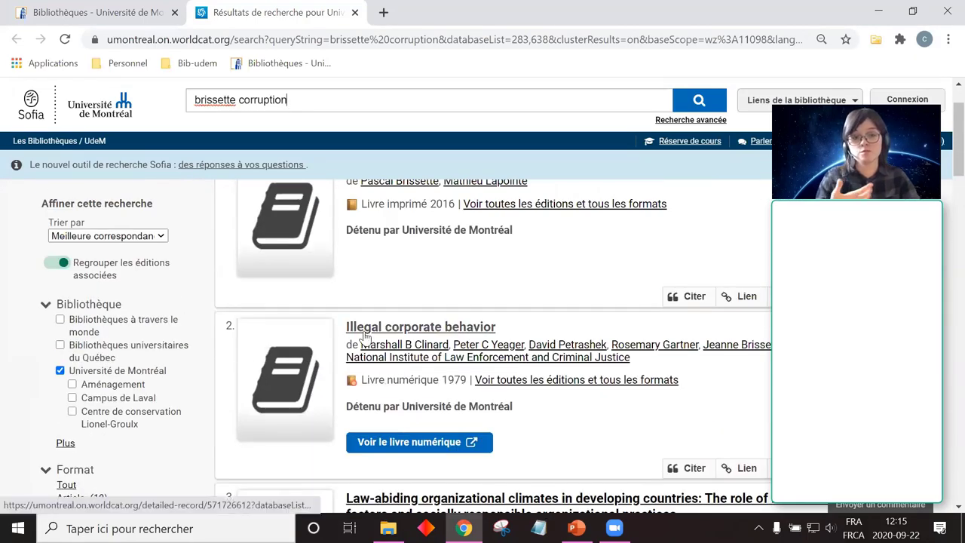
pyautogui.scroll(1, 380, 330)
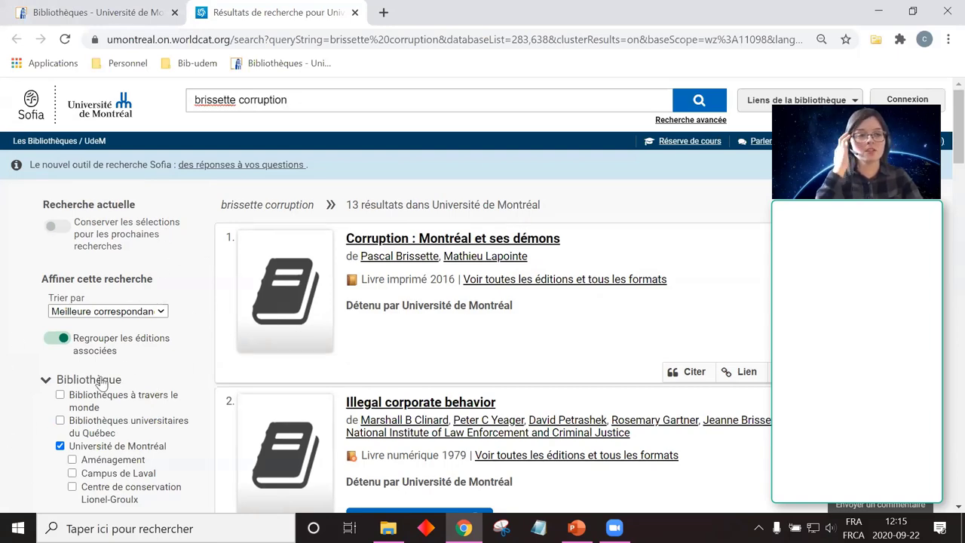
# - View the available sort orders for the results without changing the current one
pyautogui.scroll(-1, 76, 193)
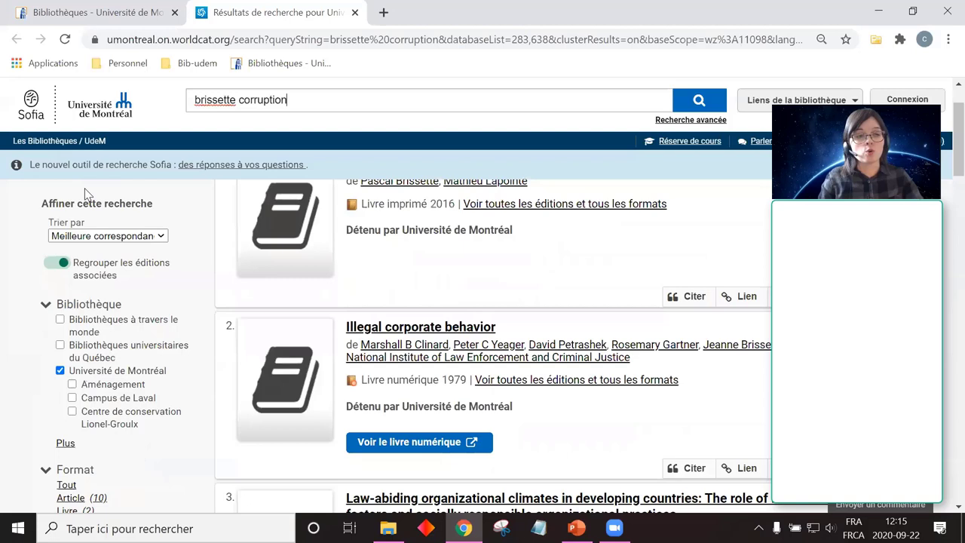
pyautogui.click(162, 237)
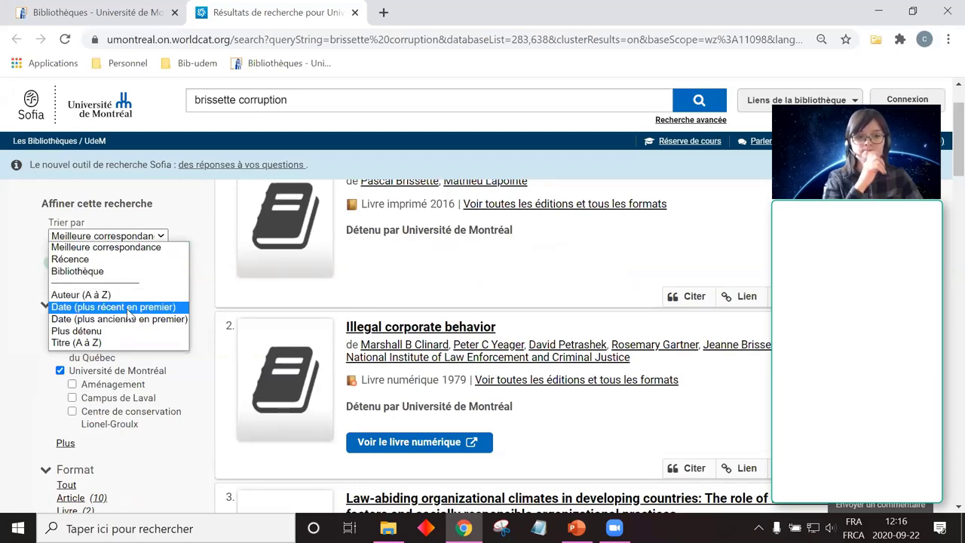
pyautogui.click(2, 269)
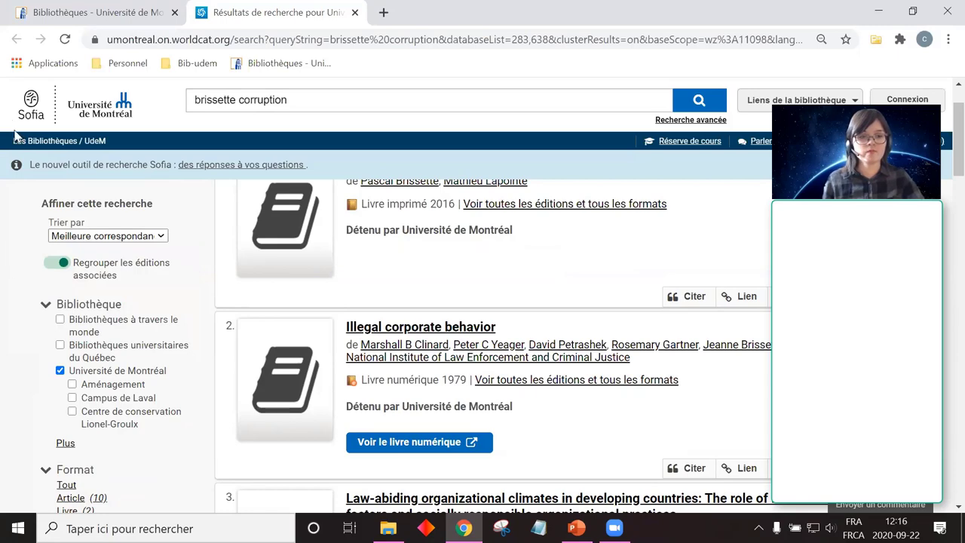
# - Show the full list of Université de Montréal libraries in the Bibliothèque filter and look through it
pyautogui.scroll(-1, 43, 219)
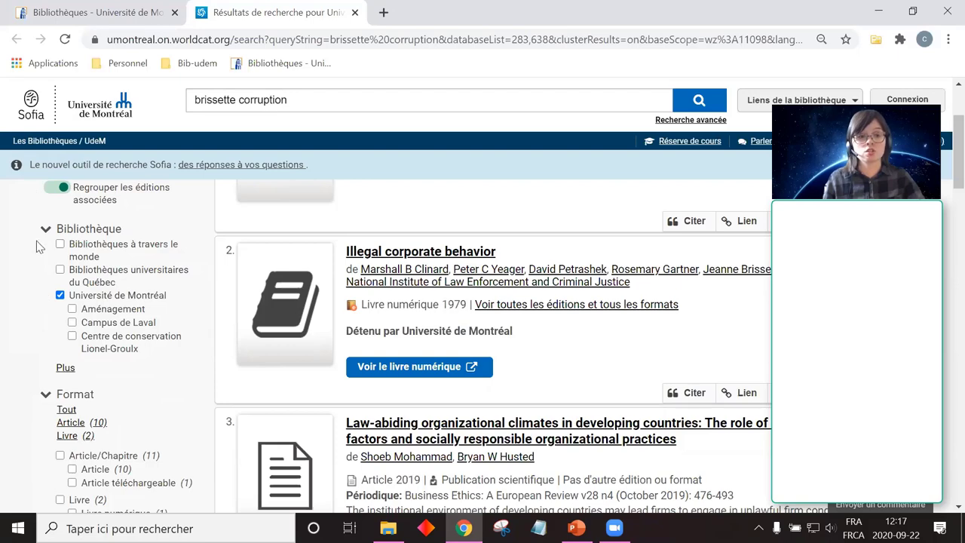
pyautogui.scroll(1, 37, 240)
pyautogui.scroll(-1, 106, 219)
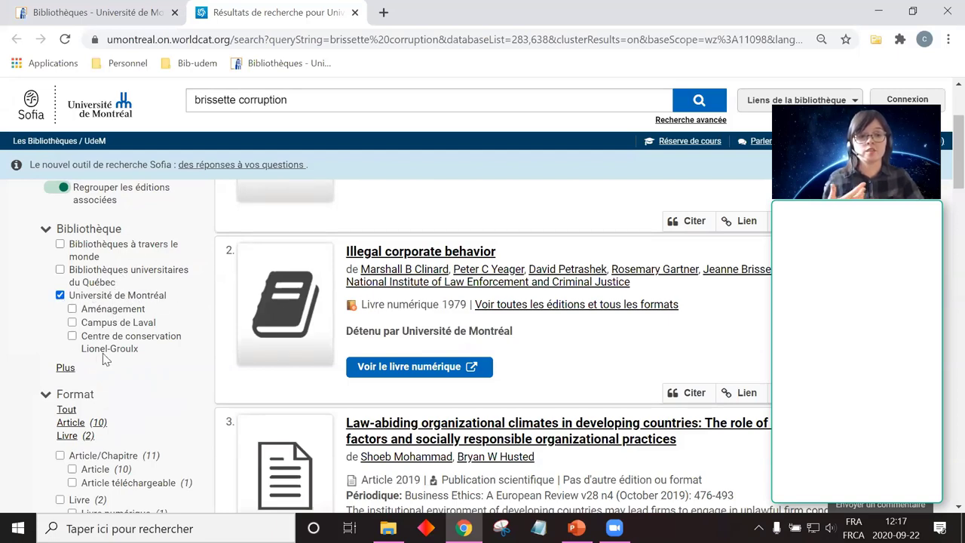
pyautogui.click(67, 368)
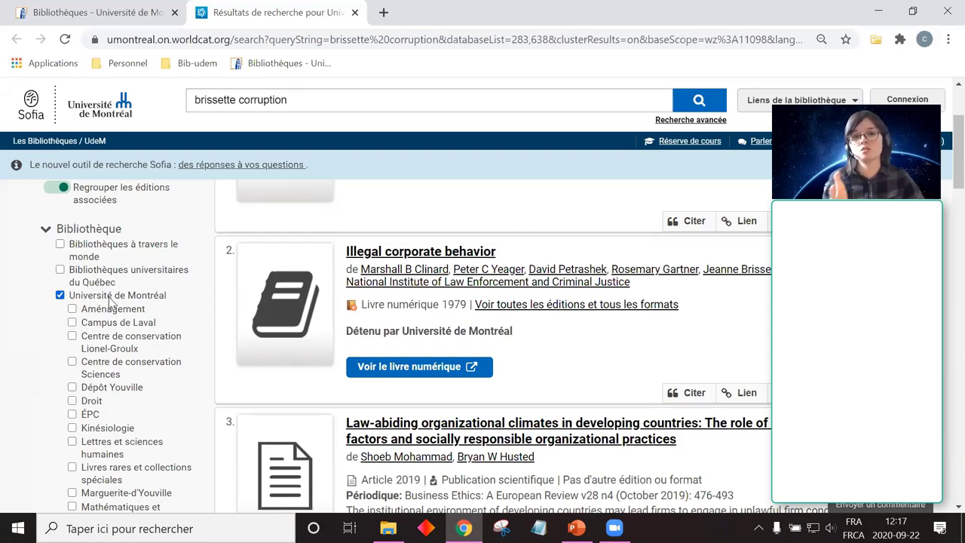
pyautogui.scroll(-5, 40, 303)
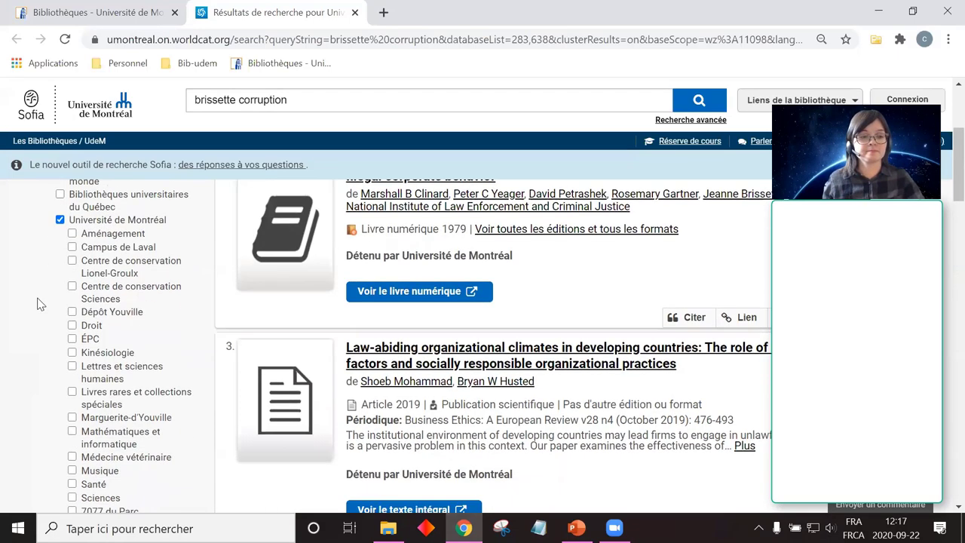
# - Review the format and content type filters, and expand the Année de publication and Thématique filters to view their options
pyautogui.scroll(-1, 40, 303)
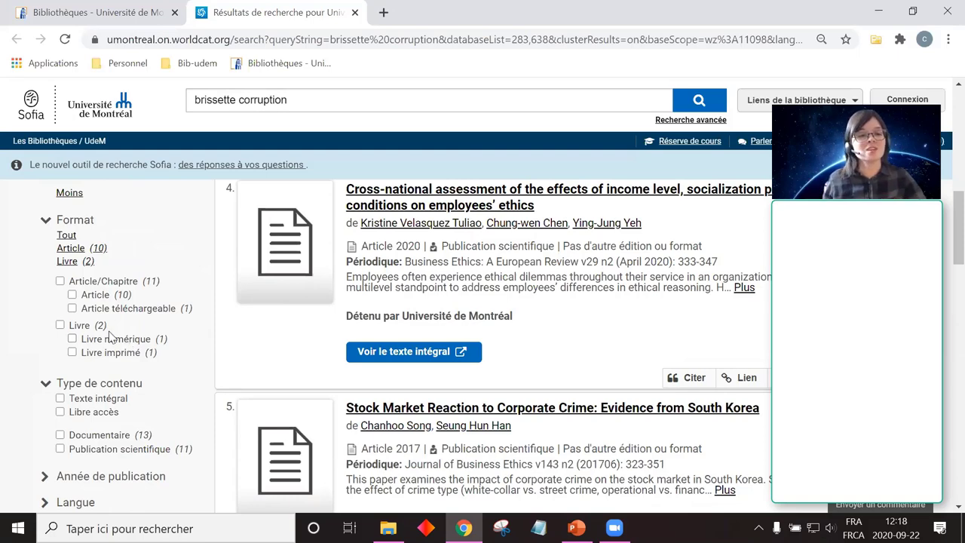
pyautogui.scroll(-1, 121, 340)
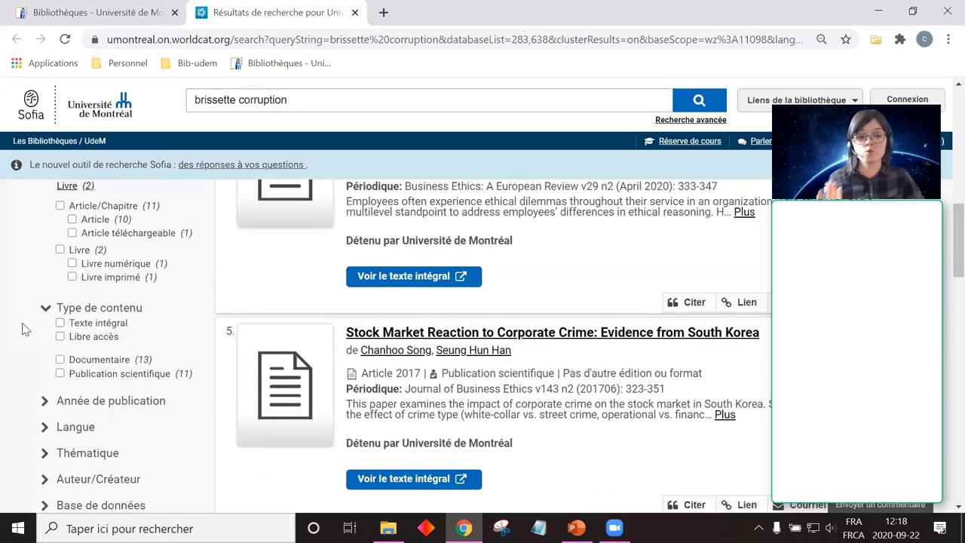
pyautogui.scroll(-1, 34, 326)
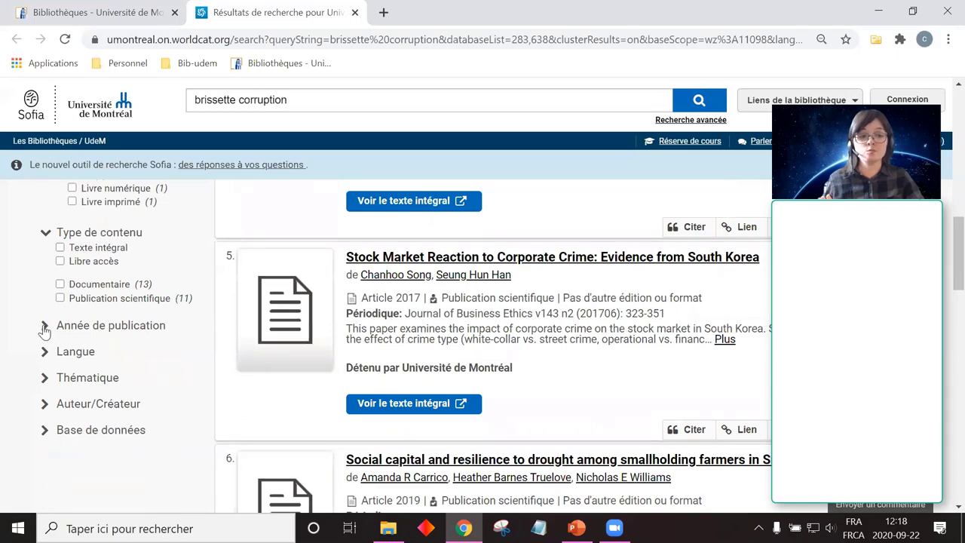
pyautogui.click(44, 329)
pyautogui.scroll(-1, 70, 302)
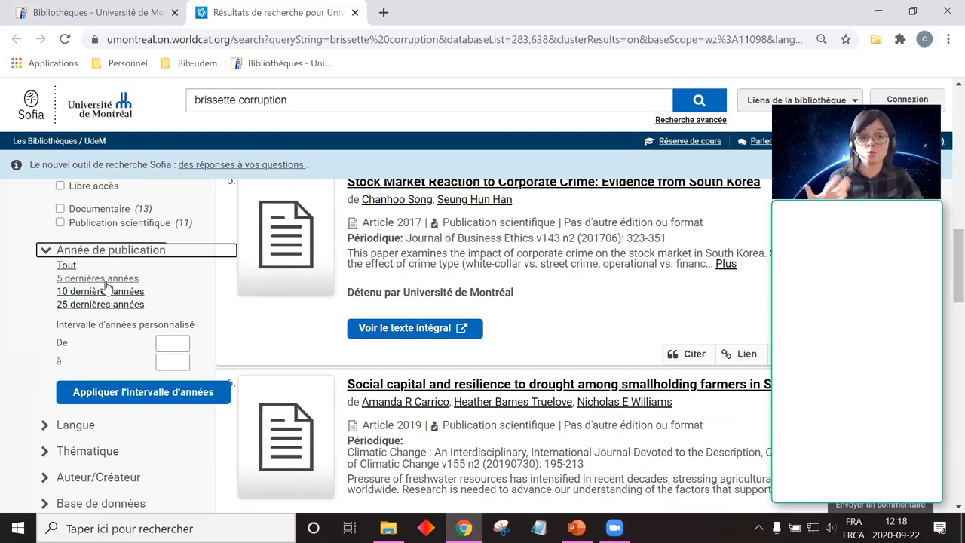
pyautogui.scroll(-2, 30, 300)
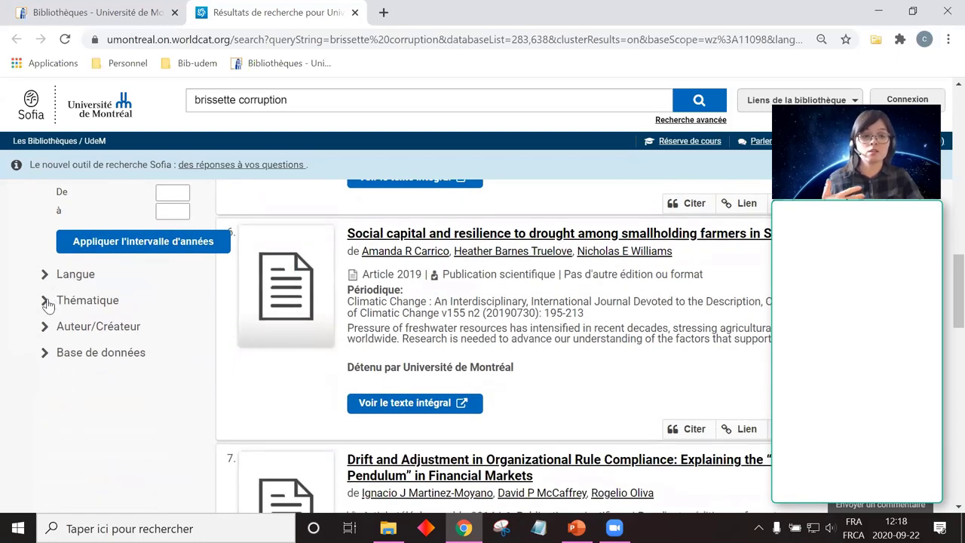
pyautogui.click(45, 301)
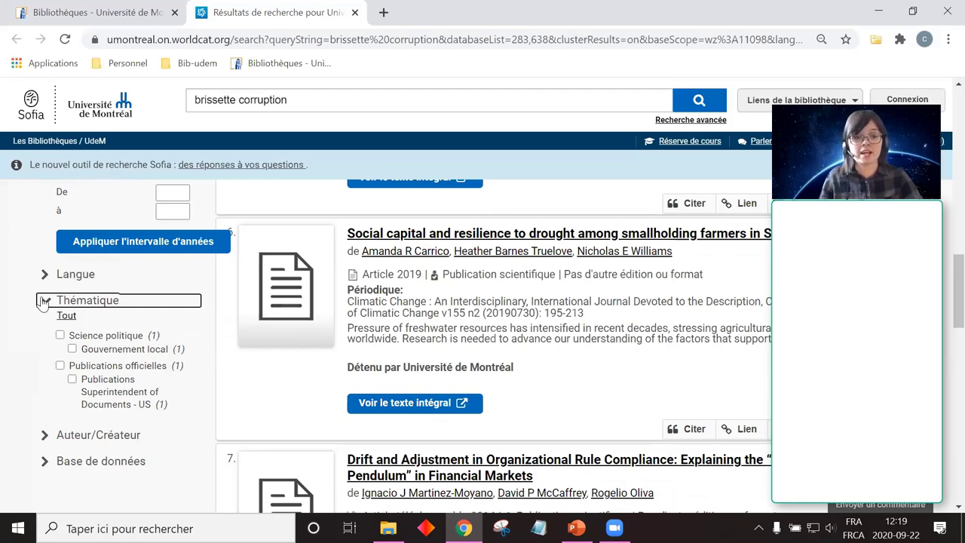
# - Expand the Base de données filter and limit the results to the WorldCat database
pyautogui.scroll(-1, 43, 302)
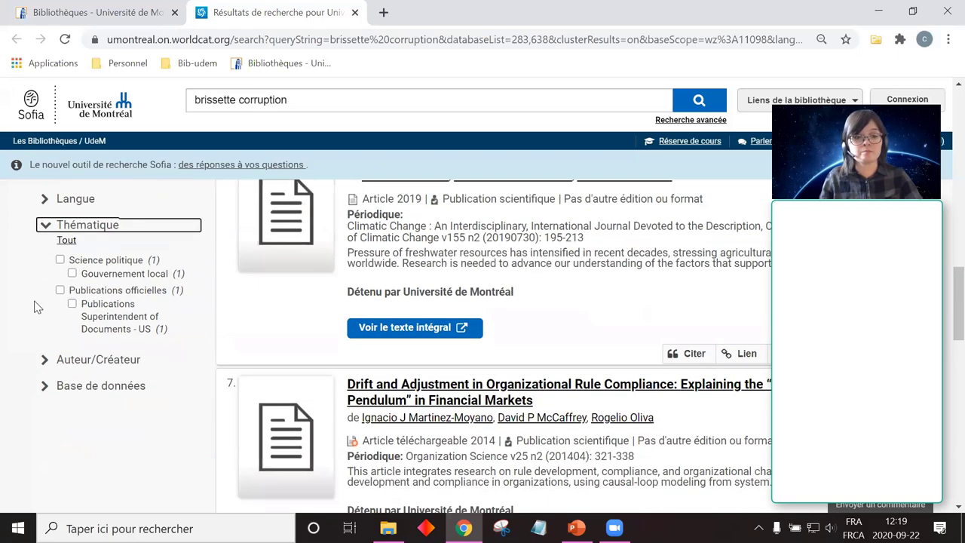
pyautogui.click(44, 387)
pyautogui.scroll(-1, 32, 407)
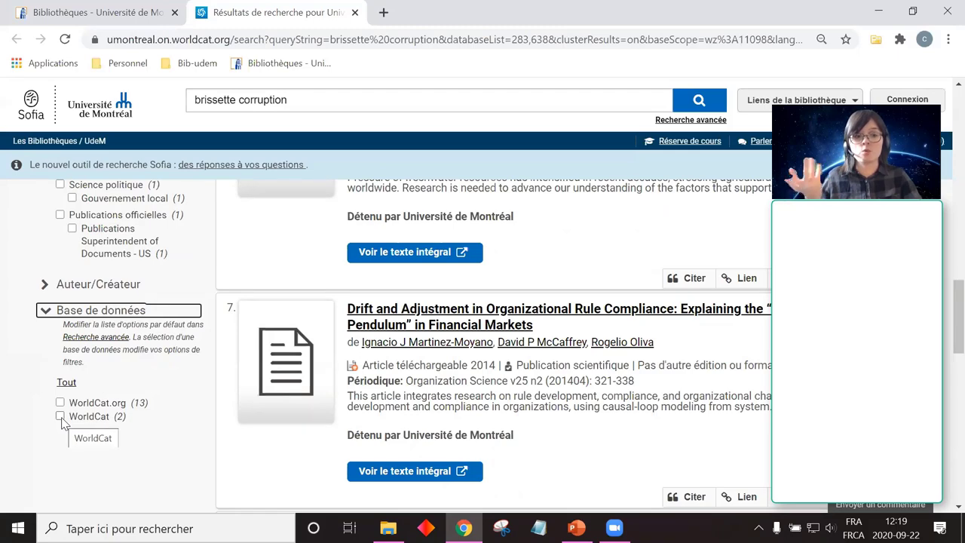
pyautogui.click(60, 417)
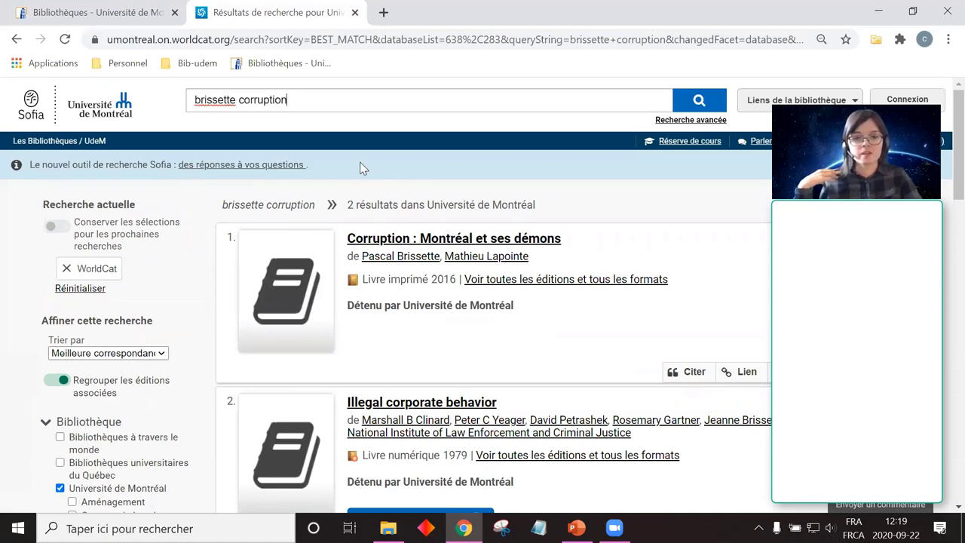
pyautogui.scroll(-5, 360, 167)
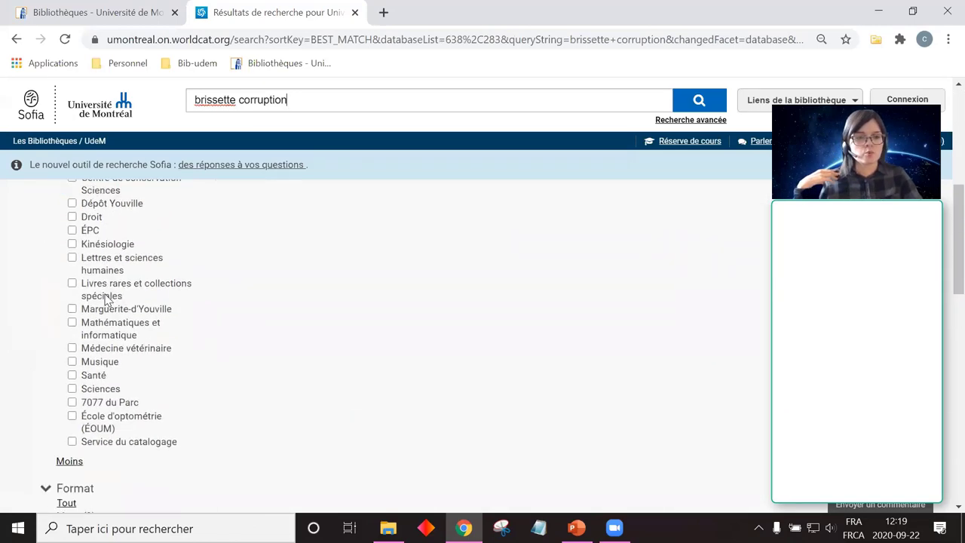
# - Open the record for "Corruption : Montréal et ses démons" and view its availability at Université de Montréal
pyautogui.scroll(-5, 105, 298)
pyautogui.scroll(1, 118, 329)
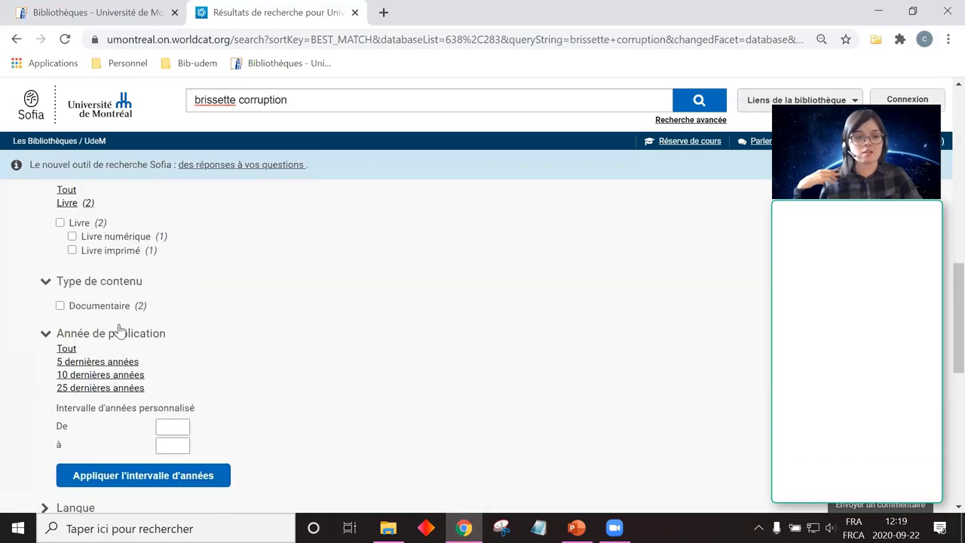
pyautogui.scroll(9, 118, 329)
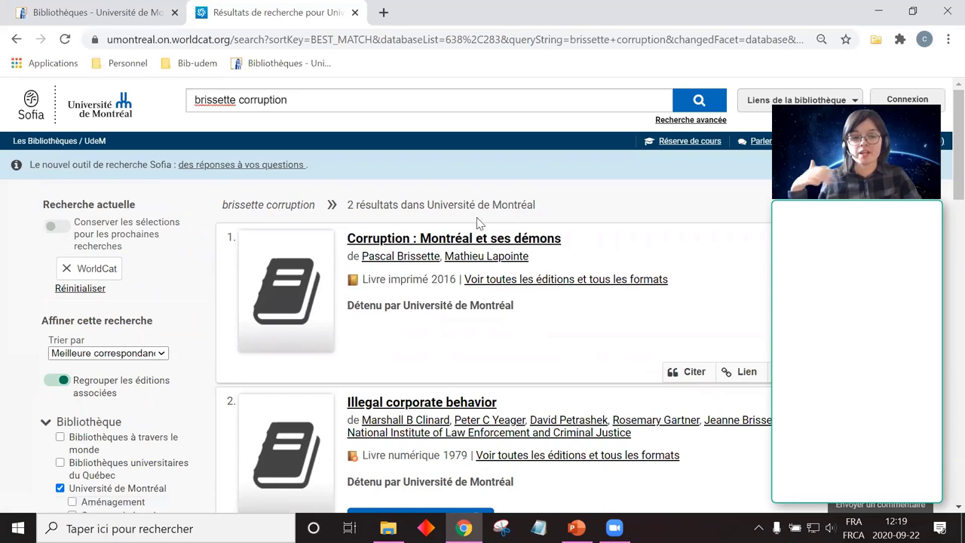
pyautogui.click(434, 242)
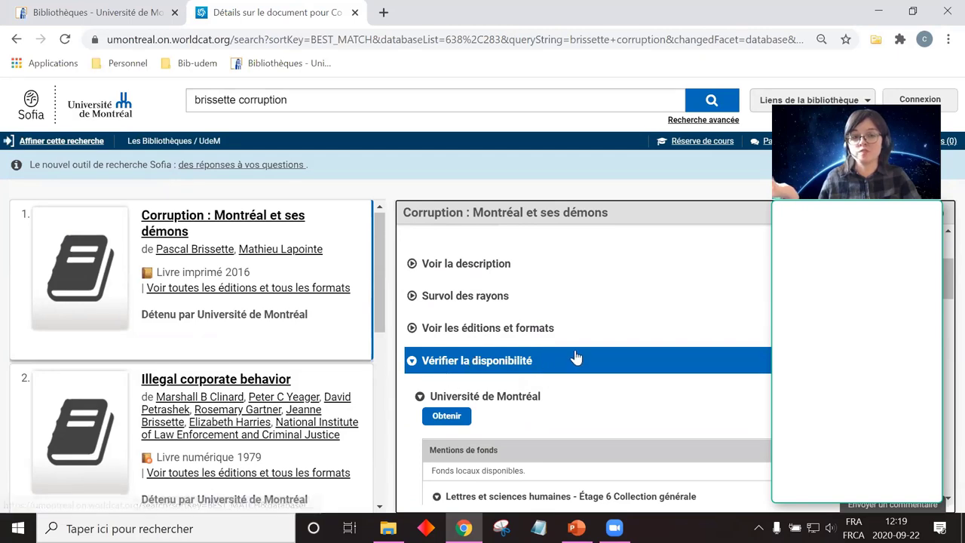
pyautogui.scroll(-3, 491, 371)
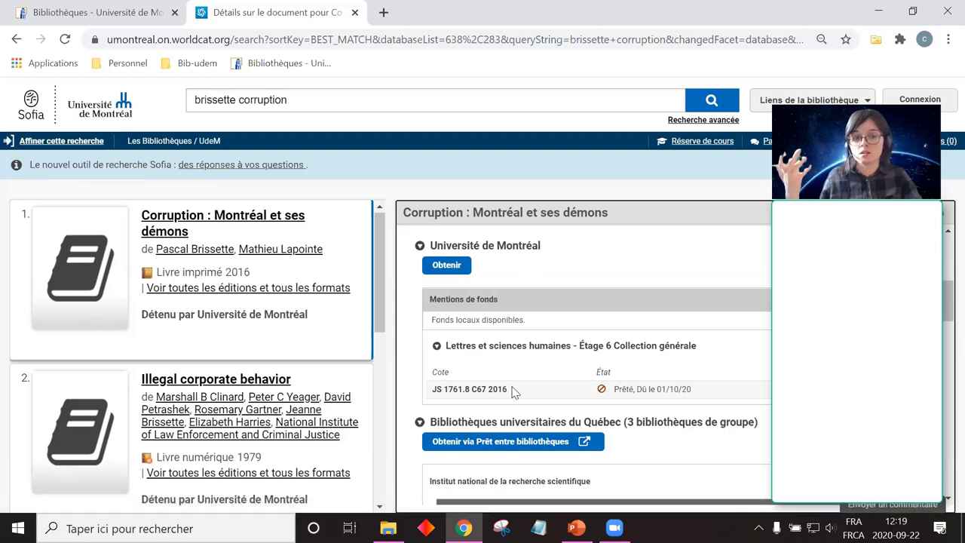
# - Highlight the book's call number JS 1761.8 C67 2016 and look over the holdings at the other Québec university libraries
pyautogui.moveTo(510, 390); pyautogui.dragTo(436, 388)
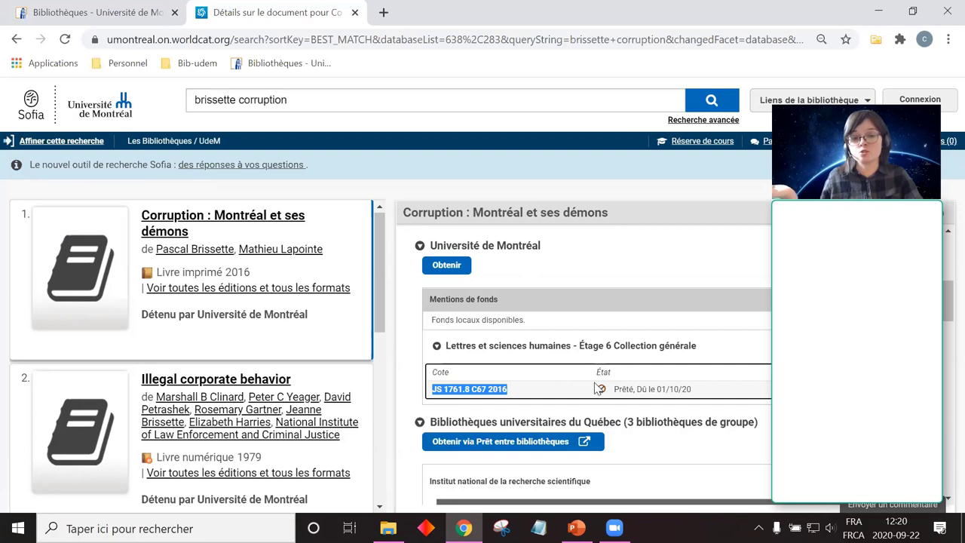
pyautogui.click(679, 296)
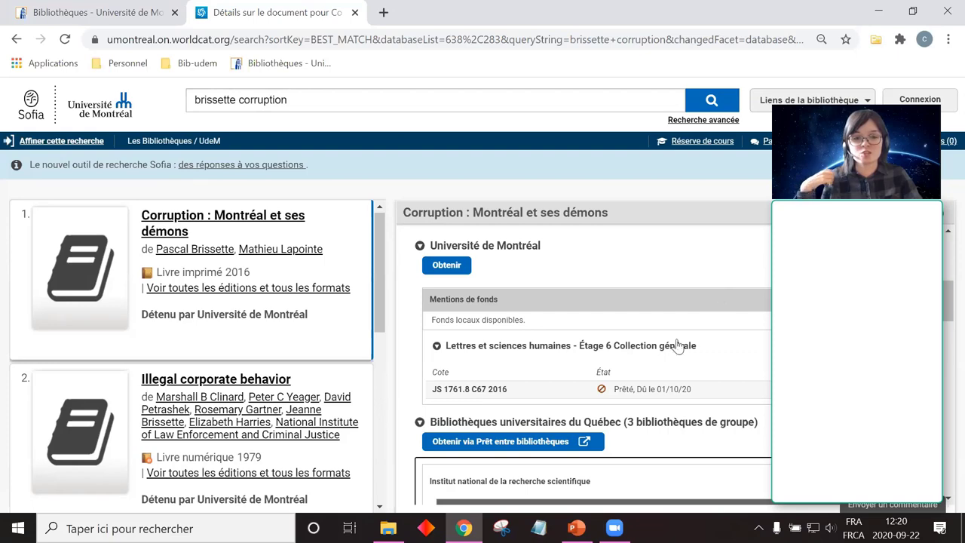
pyautogui.scroll(-2, 682, 354)
pyautogui.scroll(3, 684, 352)
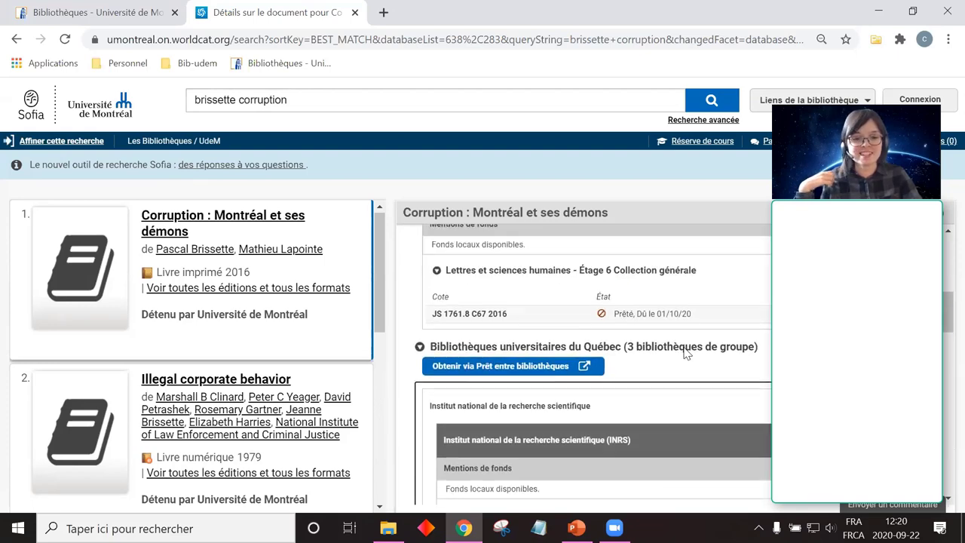
# - Open the record for the digital book "Illegal corporate behavior" and view its online access details
pyautogui.scroll(-2, 227, 352)
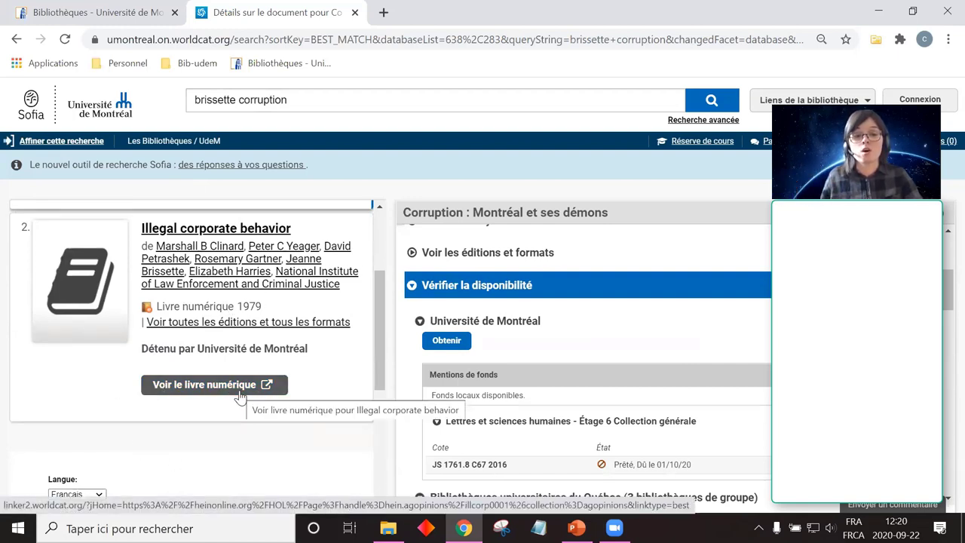
pyautogui.scroll(1, 240, 397)
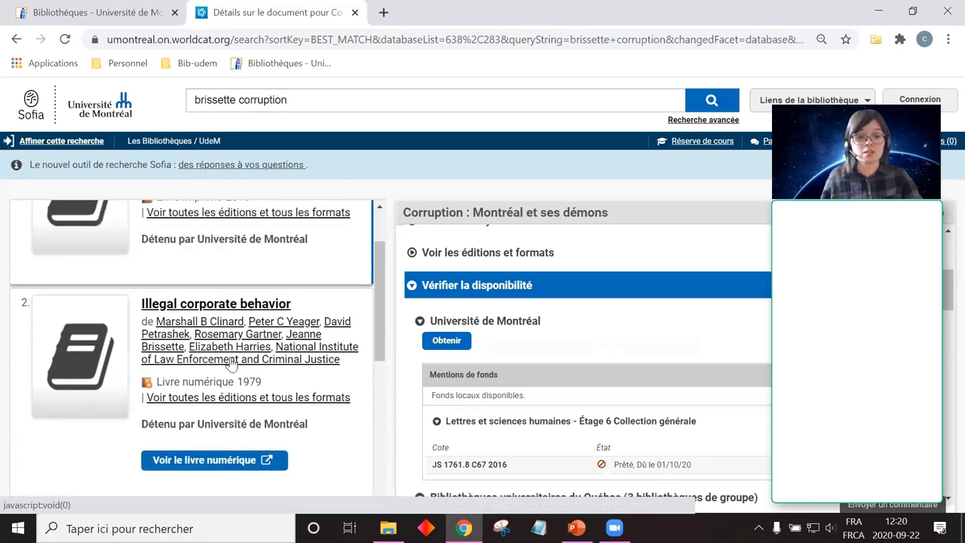
pyautogui.click(247, 312)
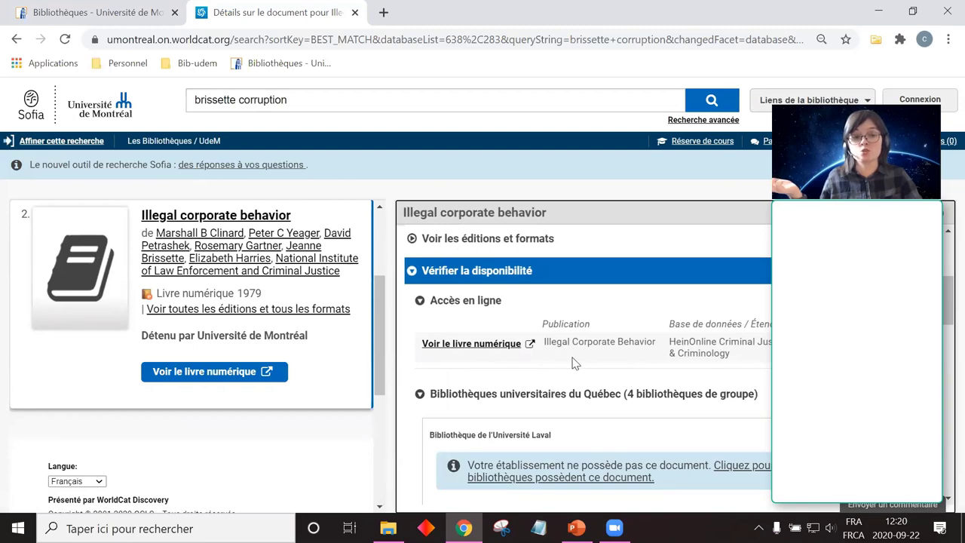
# - Reopen the "Corruption : Montréal et ses démons" record and review the status of the Université de Montréal copy
pyautogui.scroll(2, 287, 296)
pyautogui.scroll(1, 285, 302)
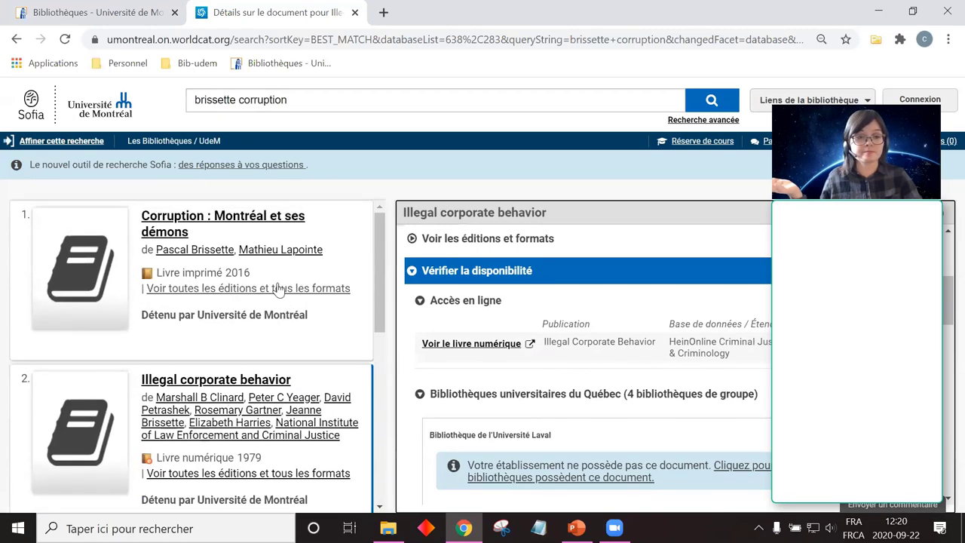
pyautogui.click(251, 226)
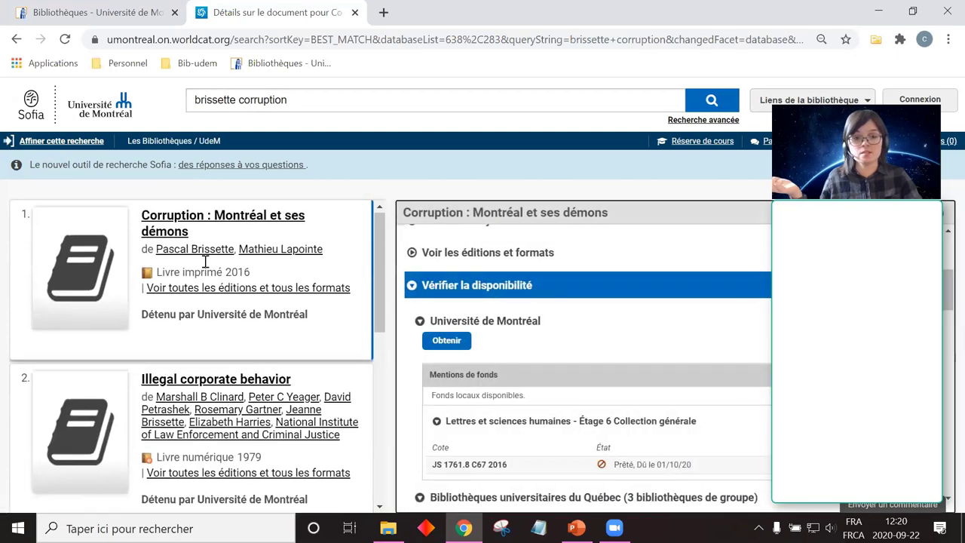
pyautogui.scroll(-1, 573, 313)
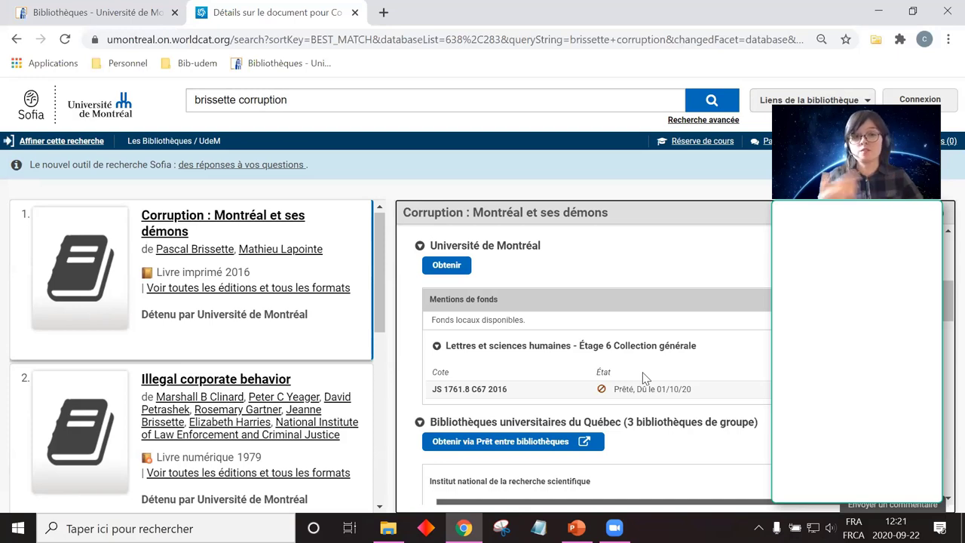
pyautogui.scroll(1, 530, 362)
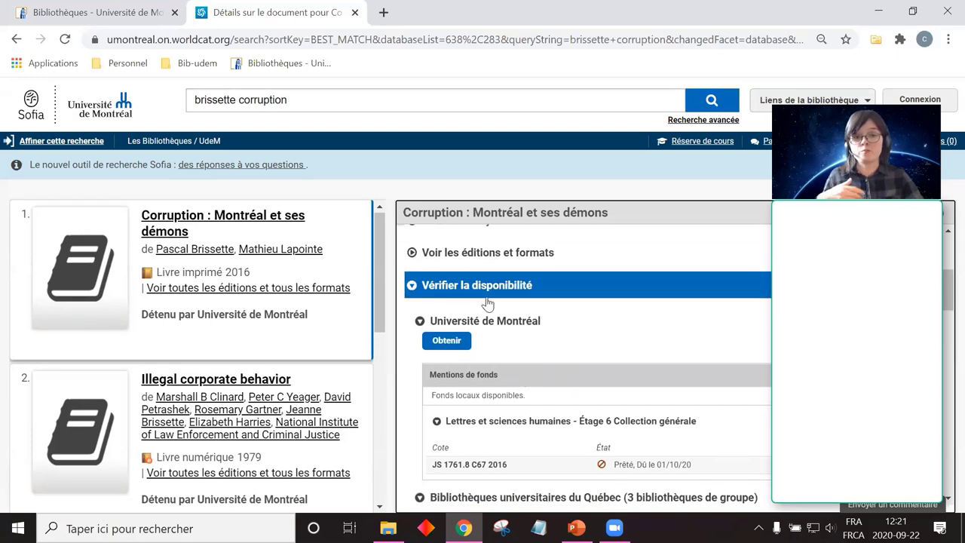
# - Request the Université de Montréal copy and sign in through UdeM institutional authentication with the suggested username and the account password
pyautogui.click(449, 344)
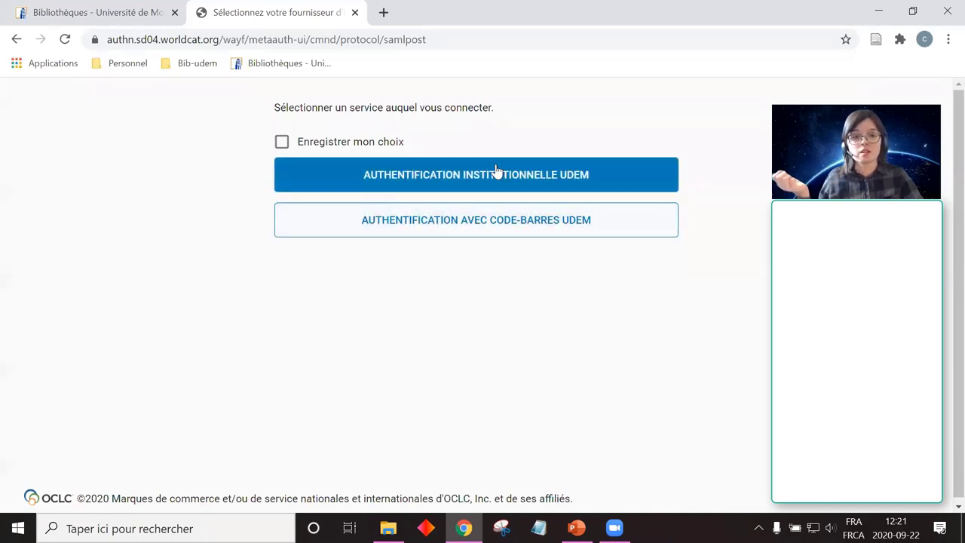
pyautogui.click(422, 177)
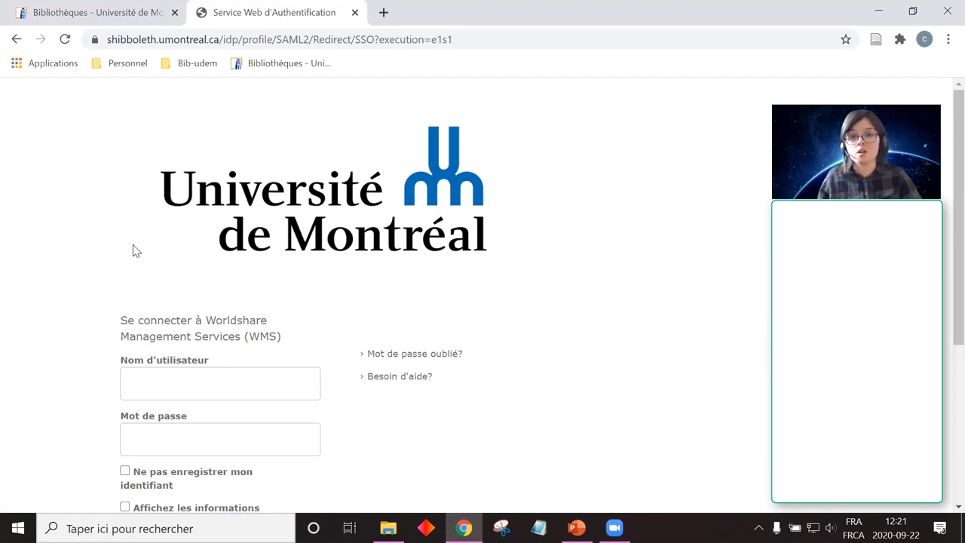
pyautogui.click(174, 383)
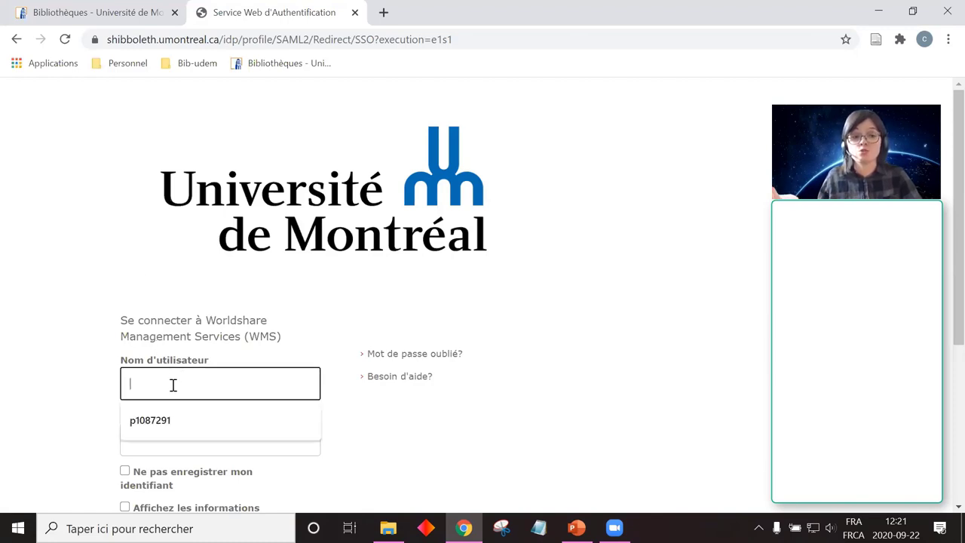
pyautogui.click(164, 420)
pyautogui.click(147, 435)
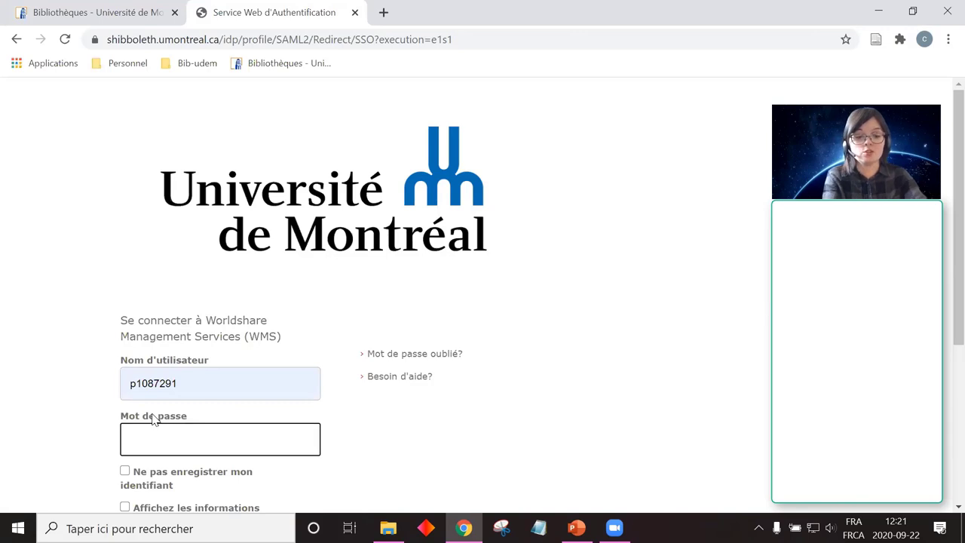
pyautogui.write('••••••••')
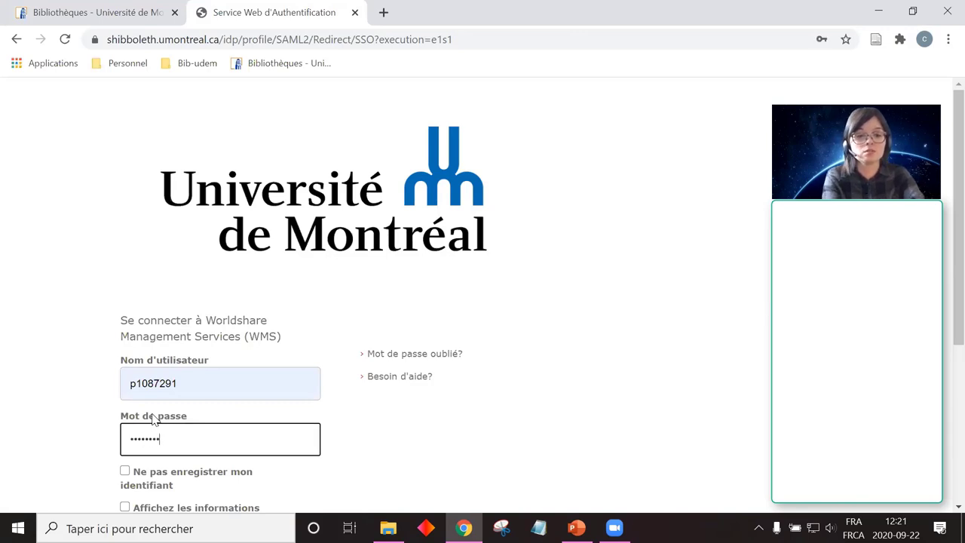
pyautogui.click(79, 363)
pyautogui.scroll(-2, 78, 362)
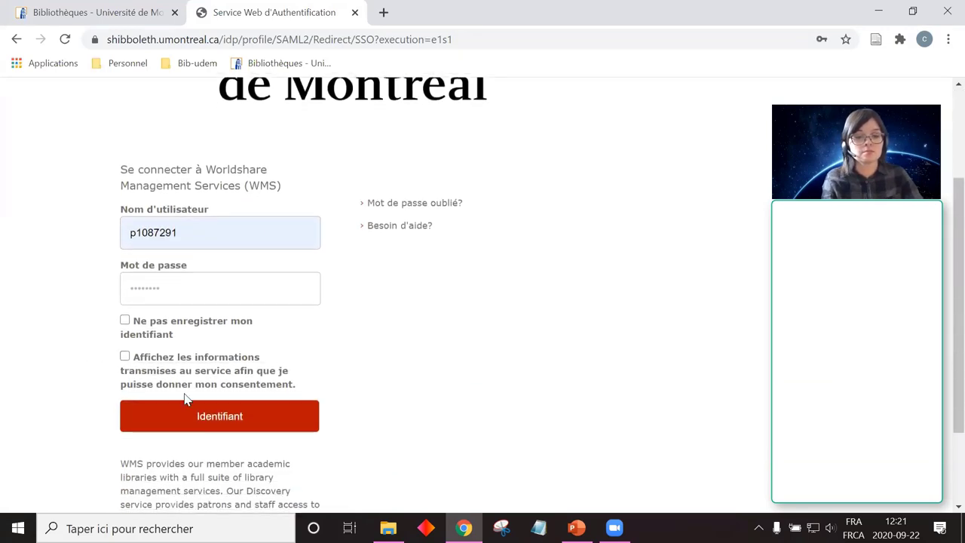
pyautogui.click(202, 416)
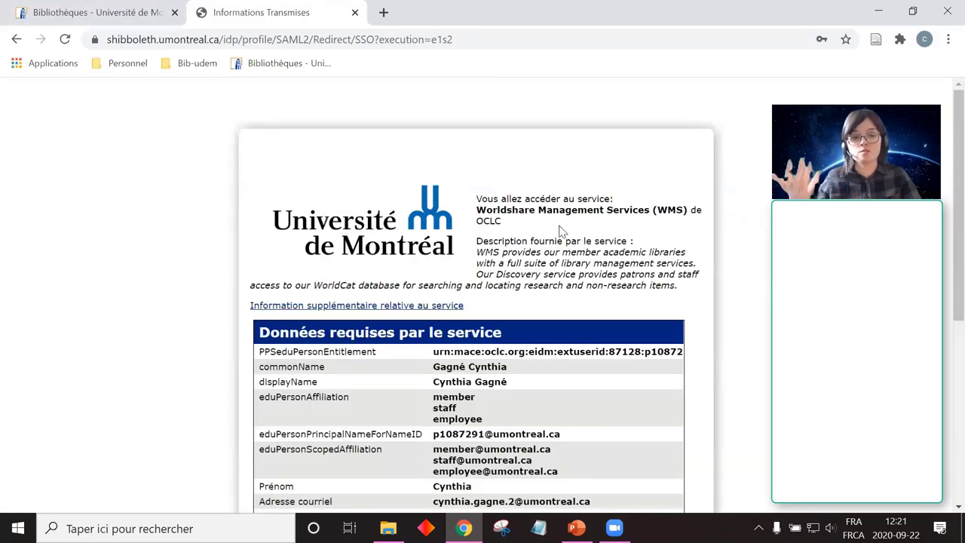
# - Review the data shared with Worldshare Management Services (WMS) and accept, with consent requested again only if the data changes
pyautogui.scroll(-3, 514, 202)
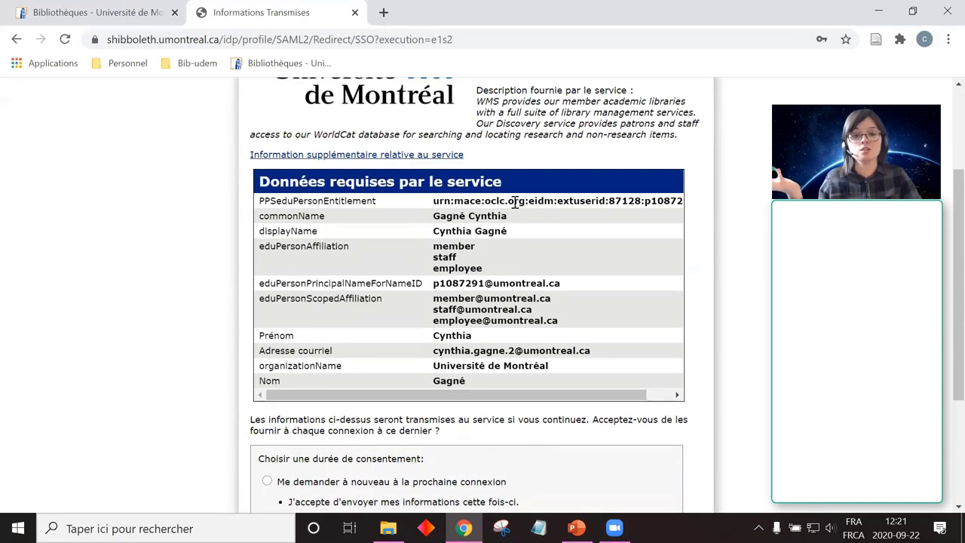
pyautogui.scroll(-2, 514, 202)
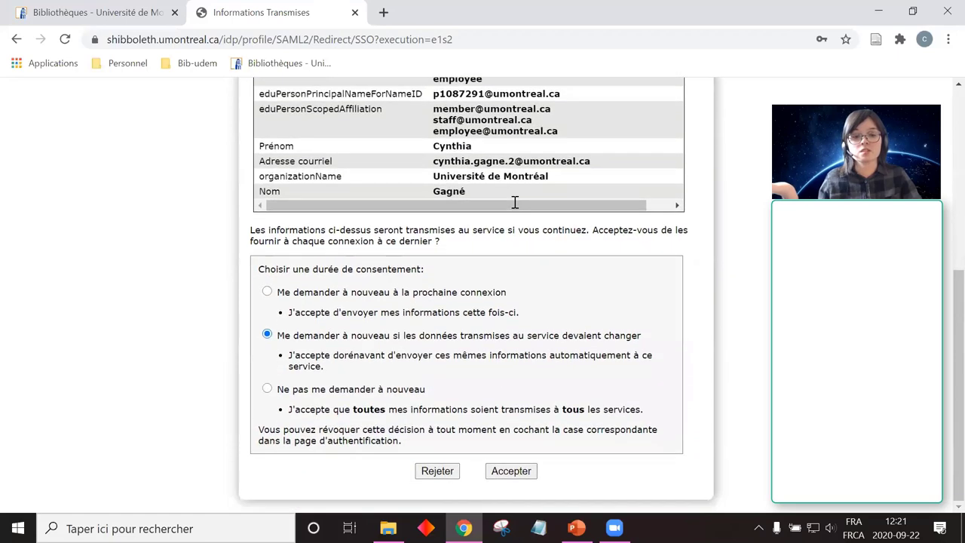
pyautogui.click(511, 471)
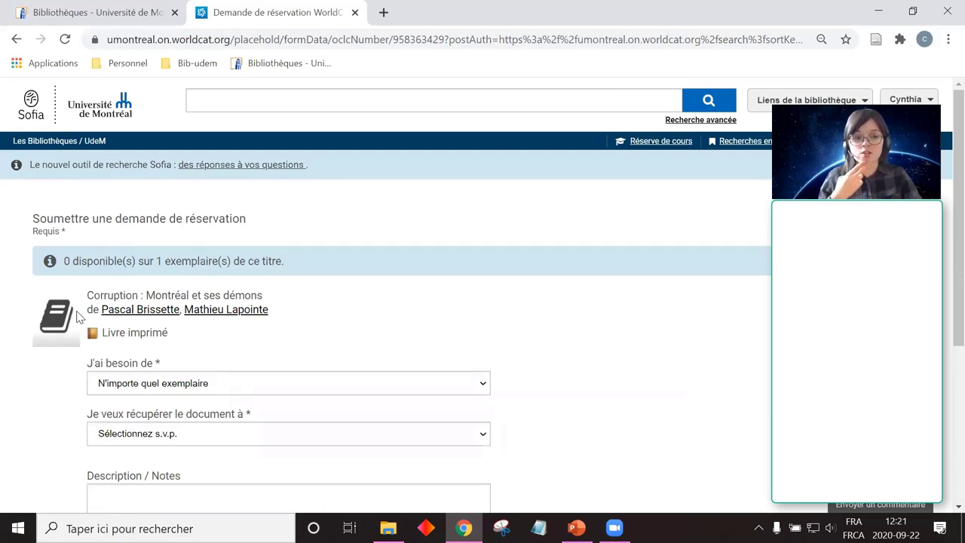
# - Set the pickup choice in the reservation form to "Article ou chapitre numérisé (préciser auteur, titre, pages)"
pyautogui.scroll(-1, 75, 317)
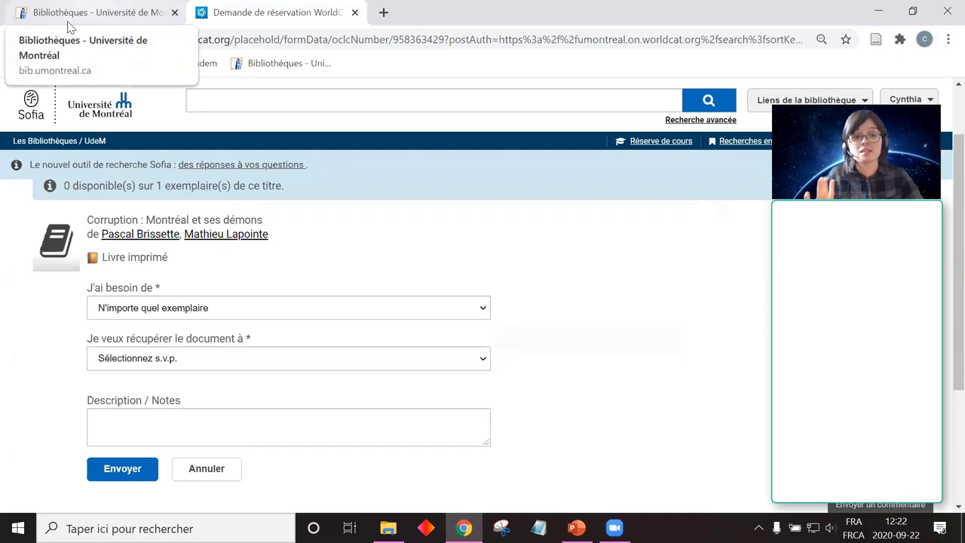
pyautogui.click(205, 366)
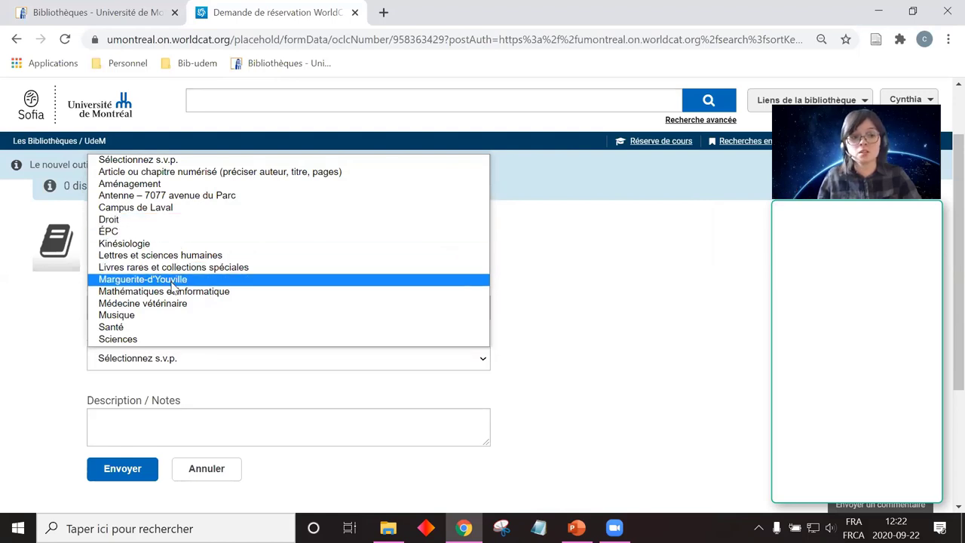
pyautogui.click(185, 172)
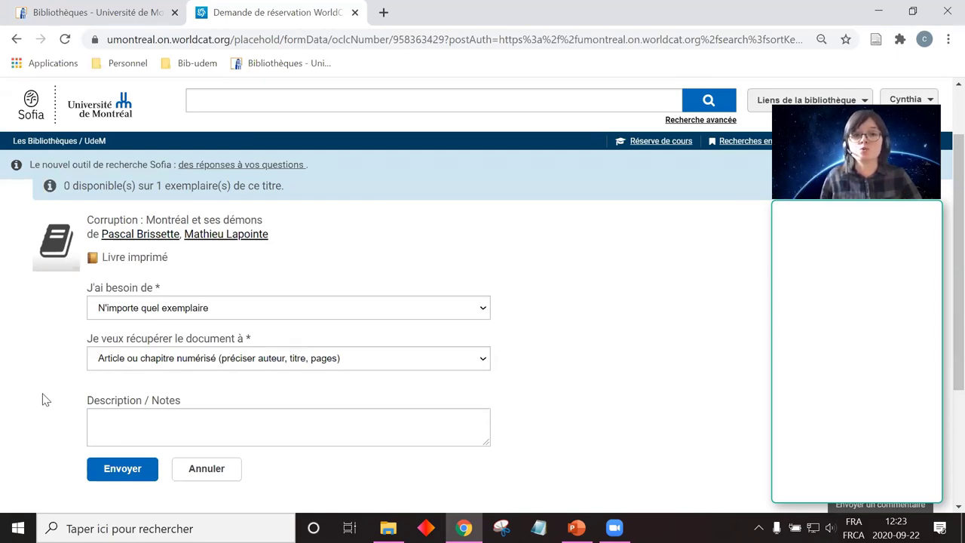
# - Leave the reservation form without submitting it and return to the record for "Corruption : Montréal et ses démons"
pyautogui.click(19, 42)
pyautogui.click(19, 41)
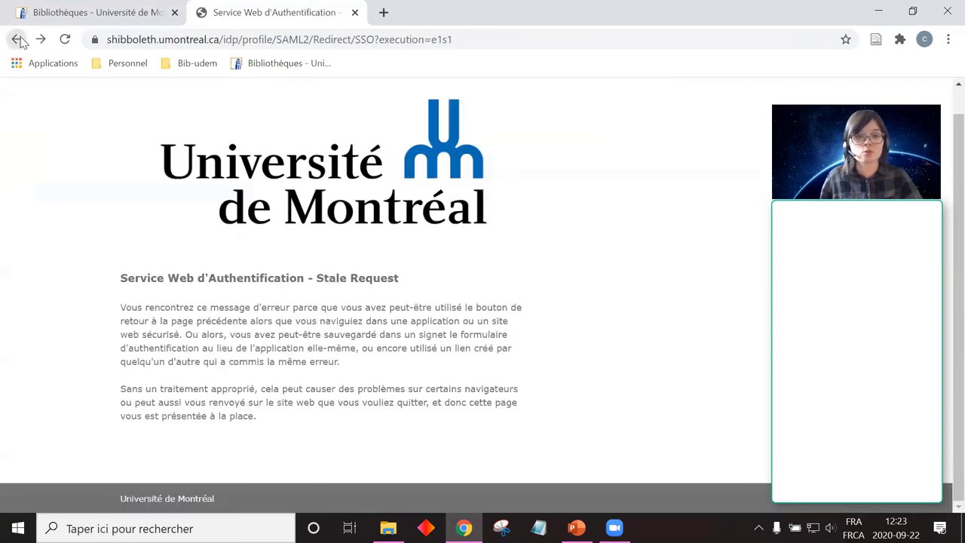
pyautogui.click(18, 40)
pyautogui.click(16, 41)
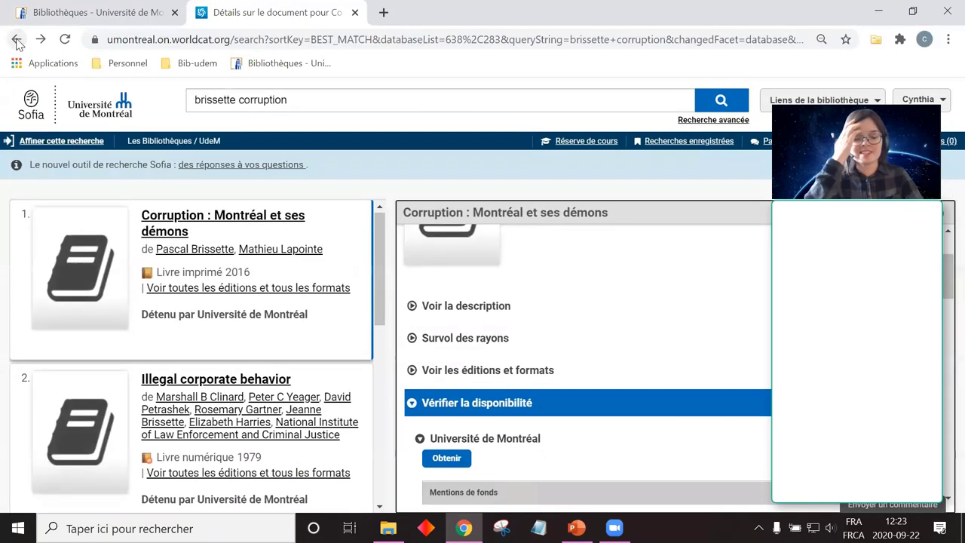
pyautogui.scroll(-3, 531, 357)
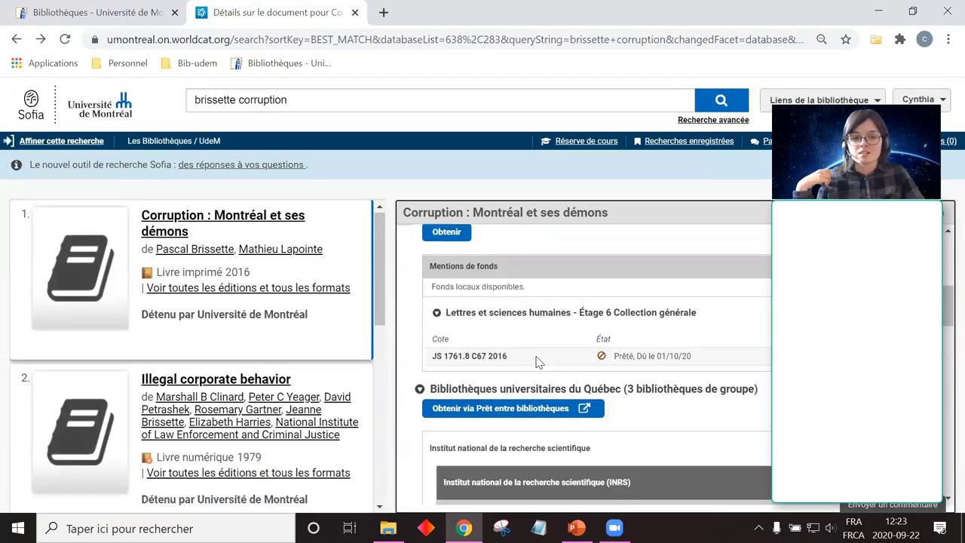
pyautogui.scroll(1, 567, 388)
pyautogui.scroll(3, 571, 392)
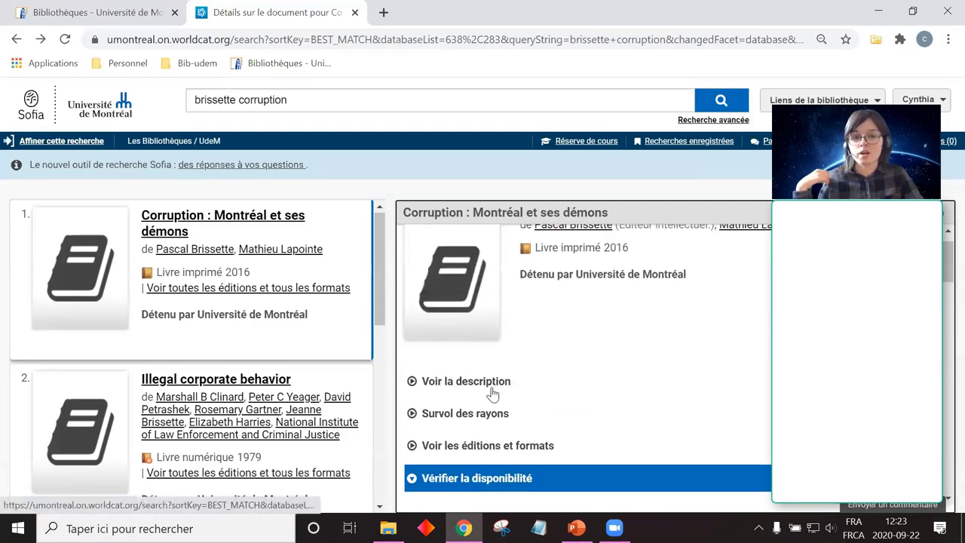
# - Expand the description of "Corruption : Montréal et ses démons" and review its publication details and subjects
pyautogui.click(497, 386)
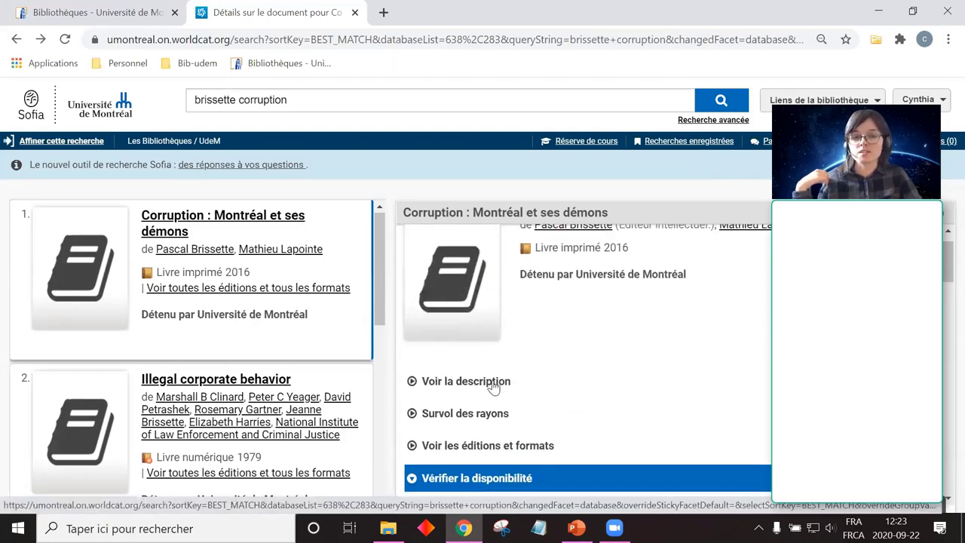
pyautogui.scroll(1, 527, 322)
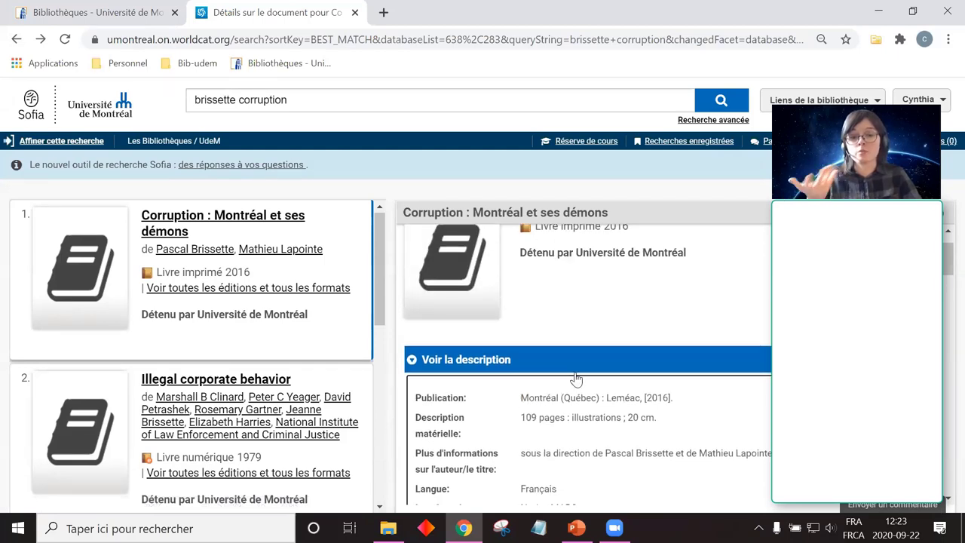
pyautogui.scroll(-1, 576, 378)
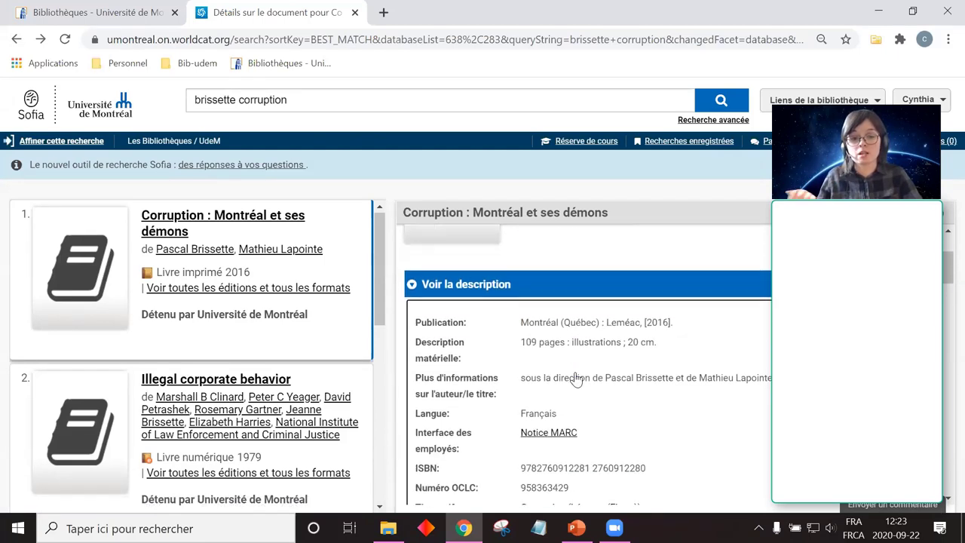
pyautogui.scroll(-1, 576, 379)
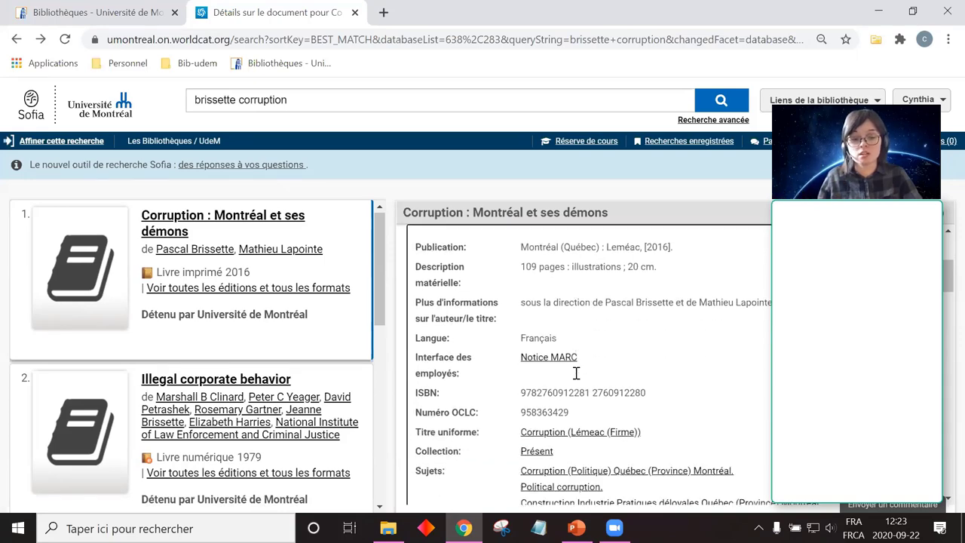
# - Review the subjects, notes and library availability in the record for "Corruption : Montréal et ses démons"
pyautogui.scroll(-1, 576, 375)
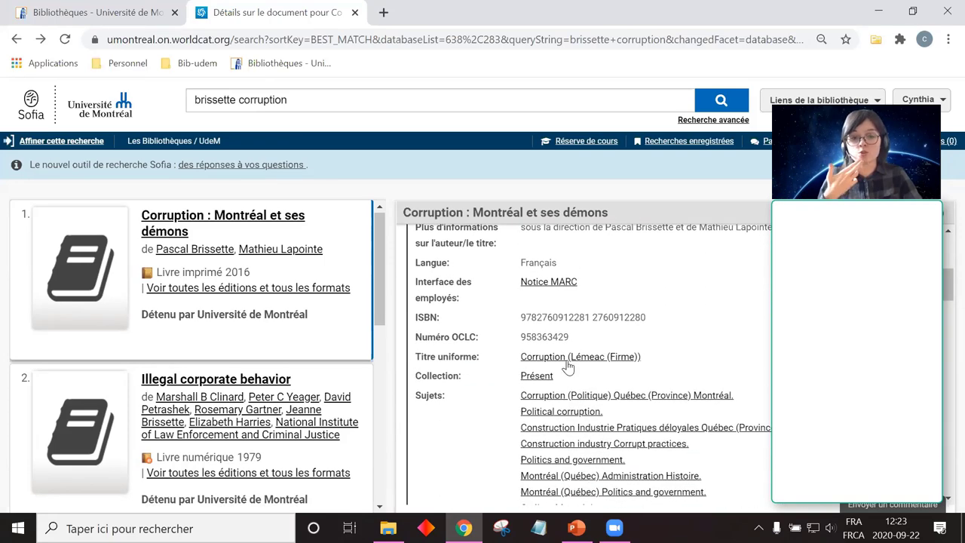
pyautogui.scroll(-1, 566, 367)
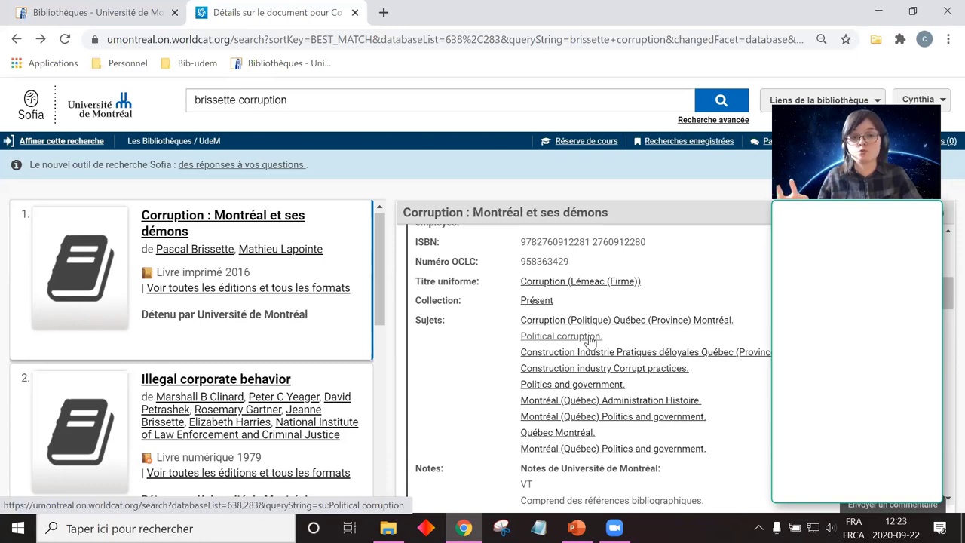
pyautogui.scroll(-4, 590, 341)
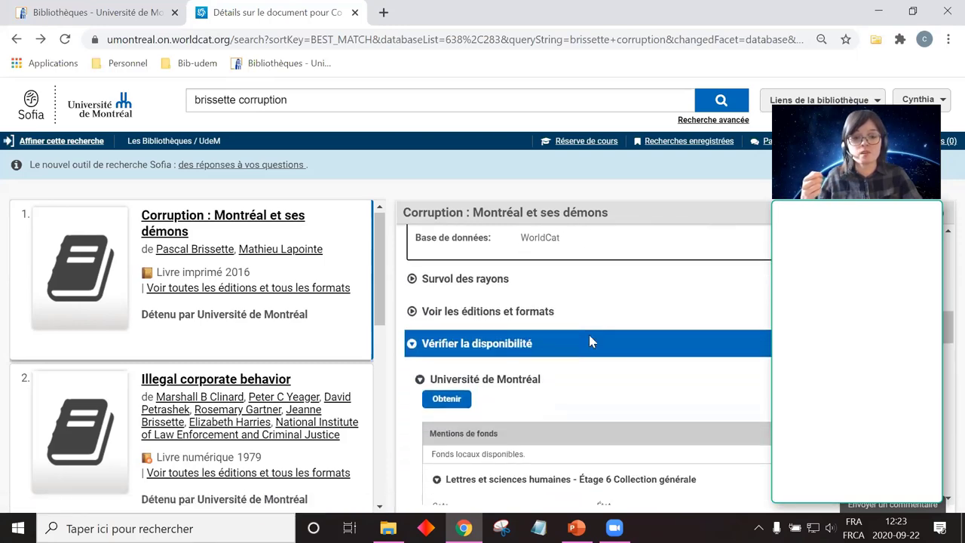
pyautogui.scroll(-2, 589, 340)
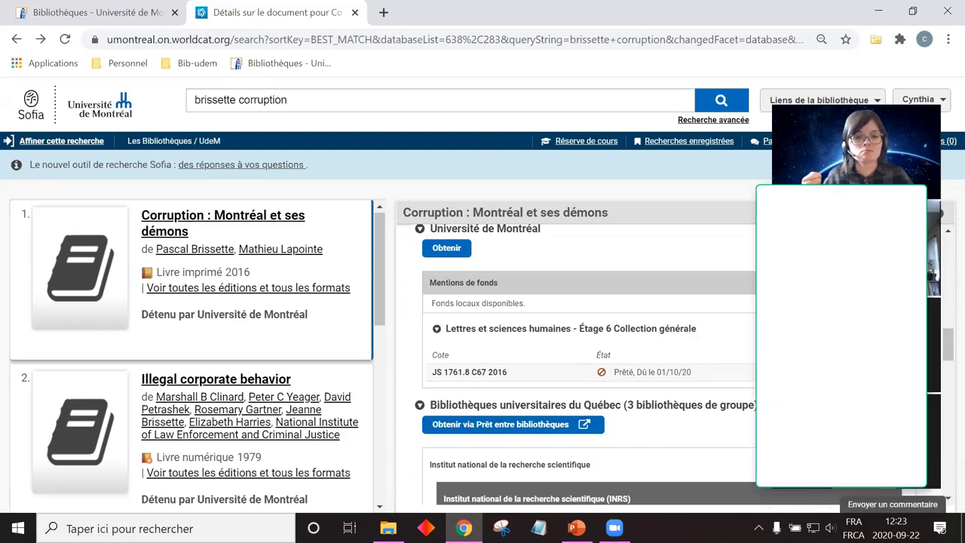
pyautogui.scroll(-1, 566, 349)
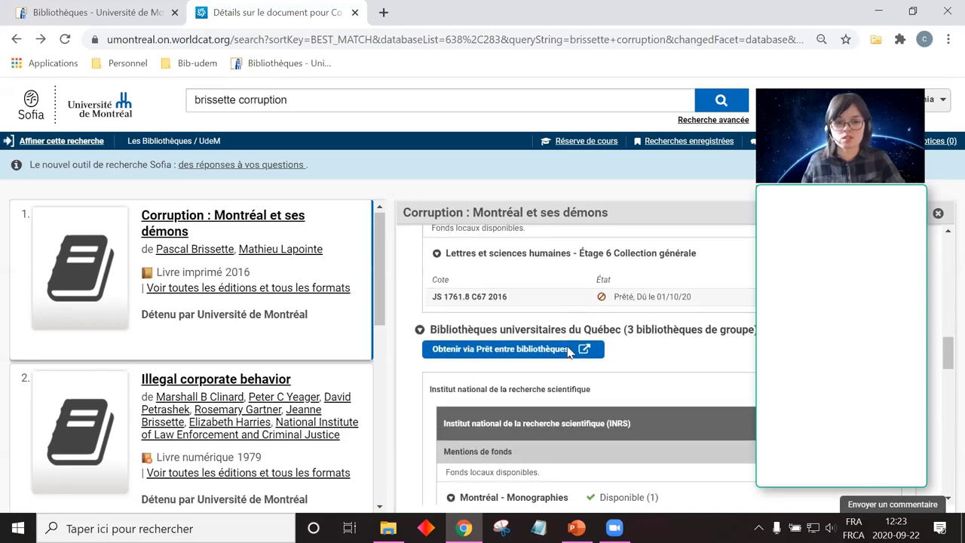
pyautogui.scroll(3, 571, 354)
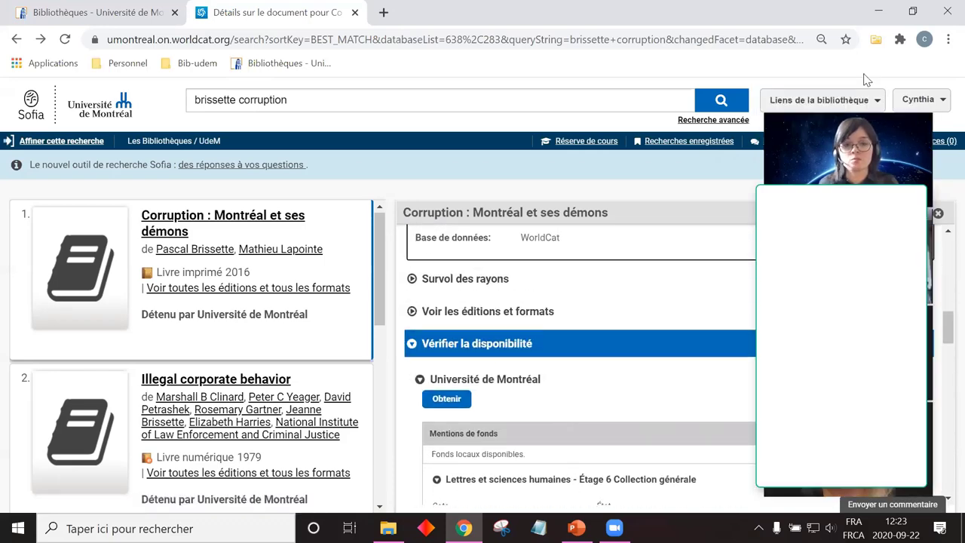
pyautogui.scroll(5, 703, 201)
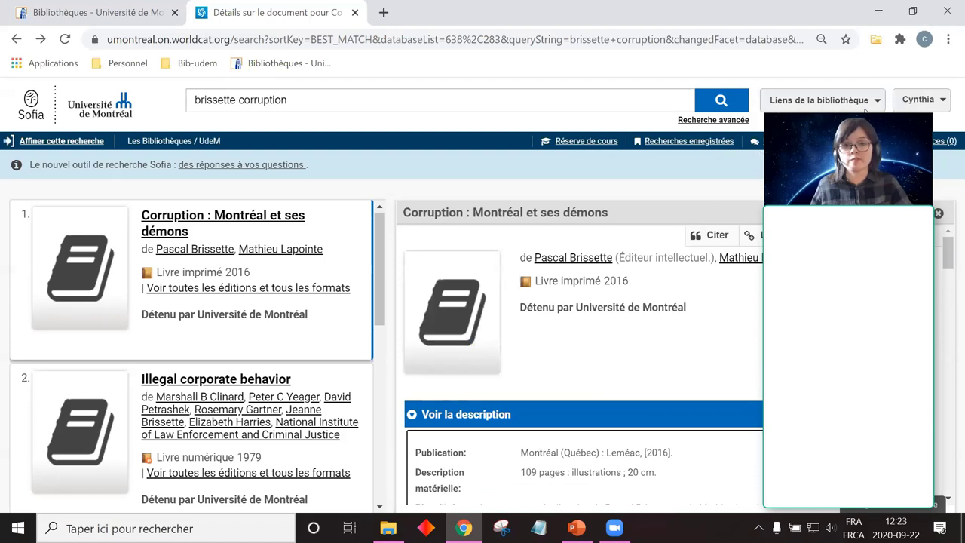
# - View the citation and export options for "Corruption : Montréal et ses démons", close them, and save the record
pyautogui.click(713, 237)
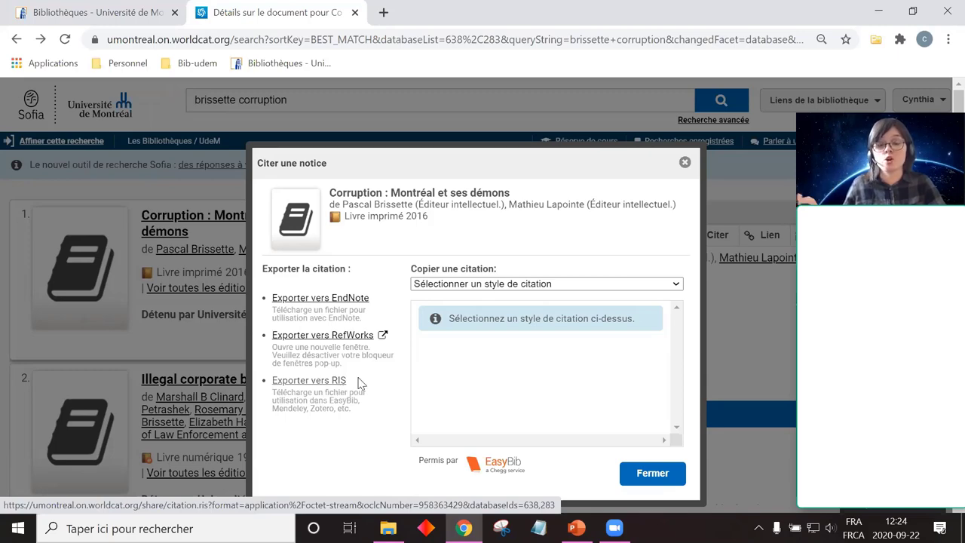
pyautogui.click(685, 162)
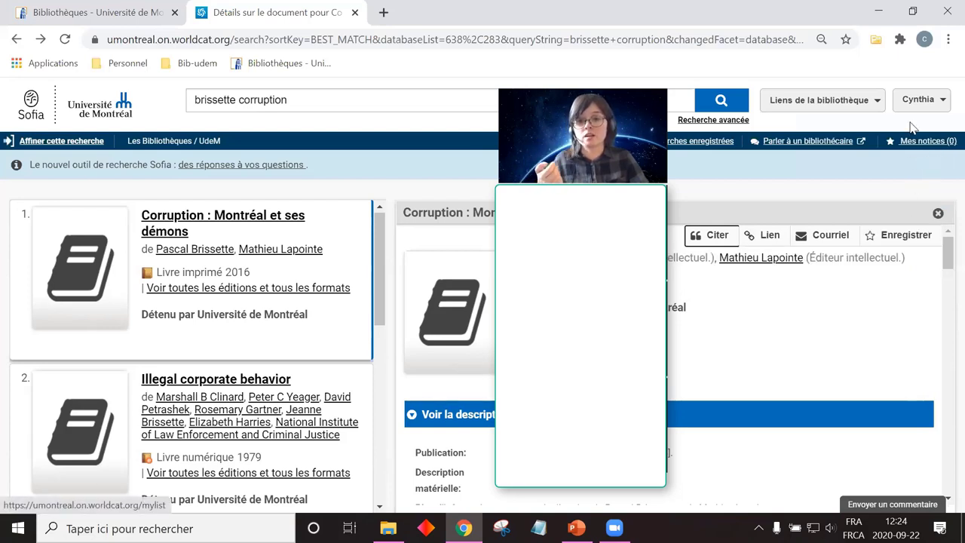
pyautogui.click(915, 237)
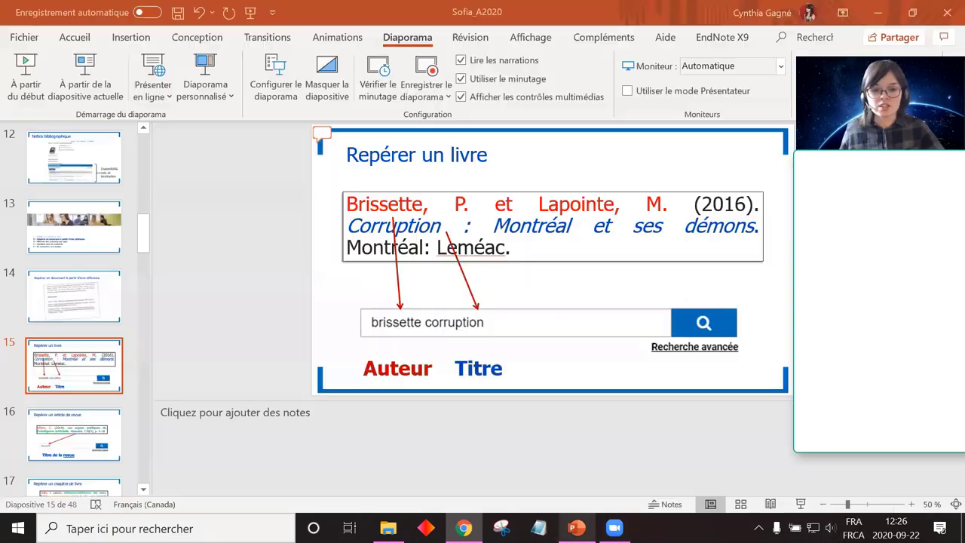
# - Switch to the PowerPoint presentation, start the slideshow from "Repérer un livre" and advance to "Repérer un article de revue"
pyautogui.click(577, 527)
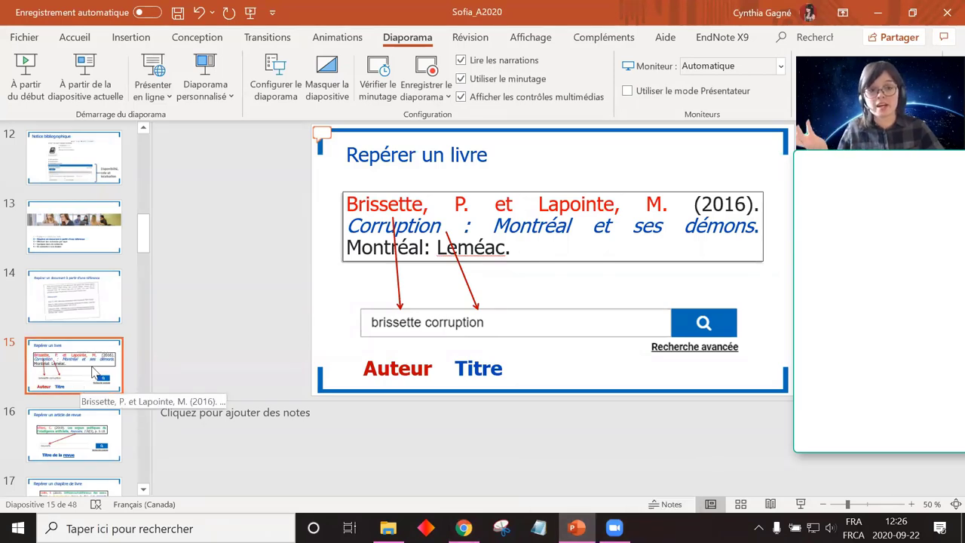
pyautogui.click(84, 84)
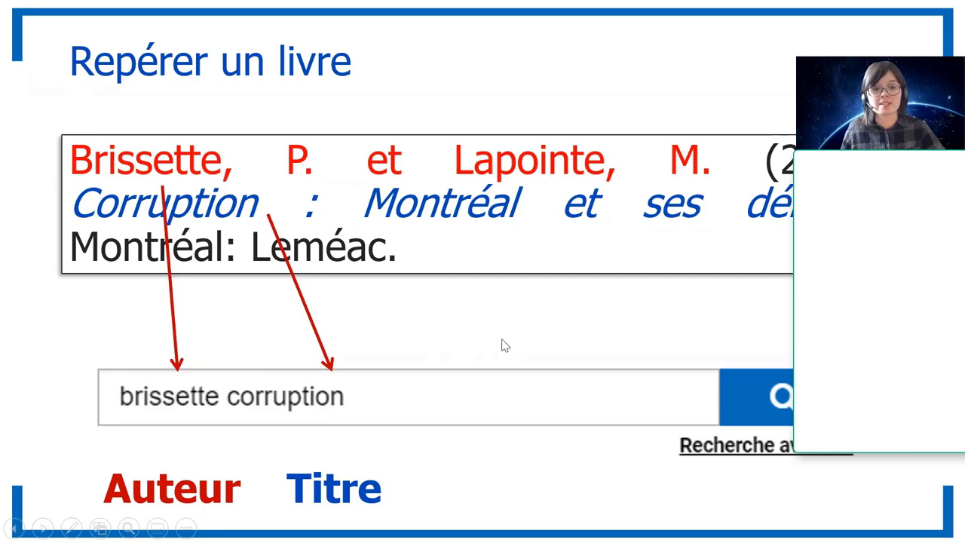
pyautogui.press('Right')
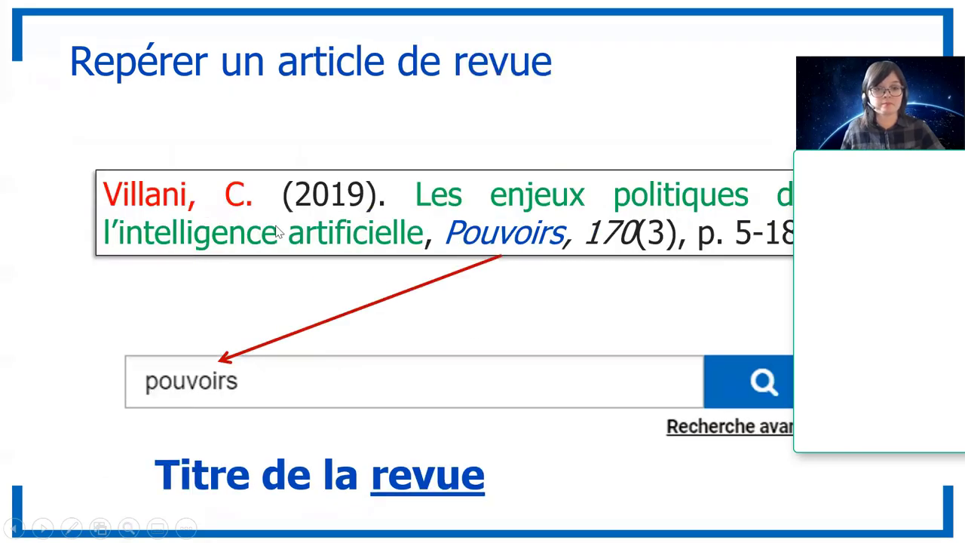
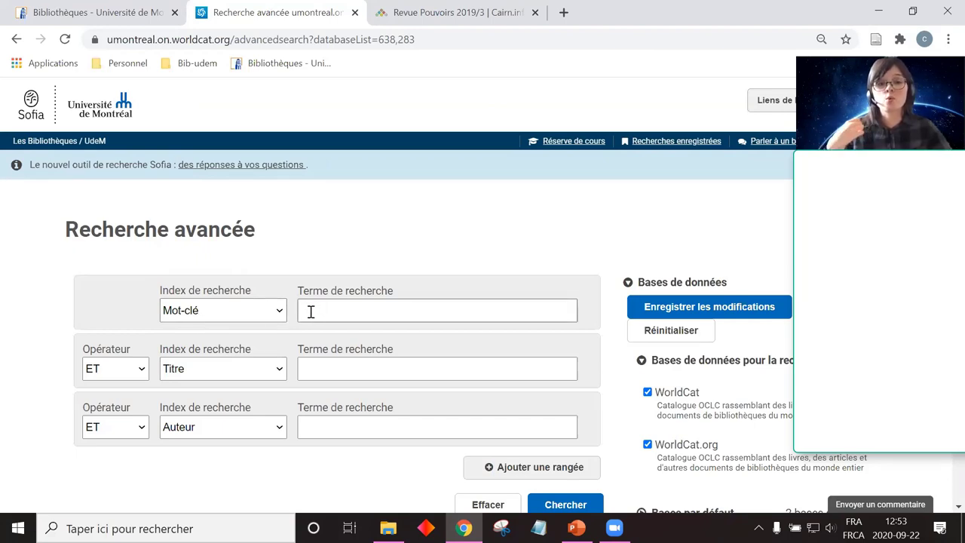
pyautogui.scroll(-1, 391, 438)
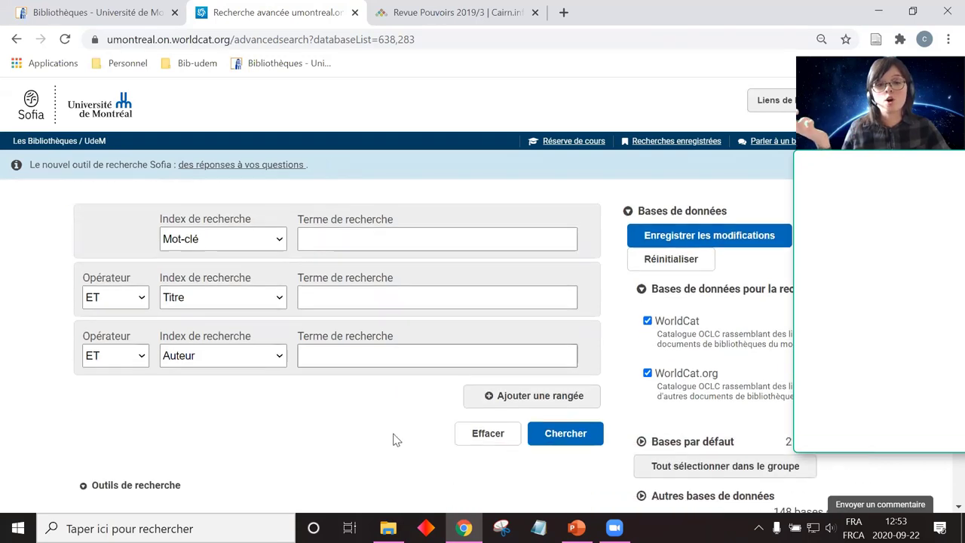
pyautogui.scroll(1, 366, 368)
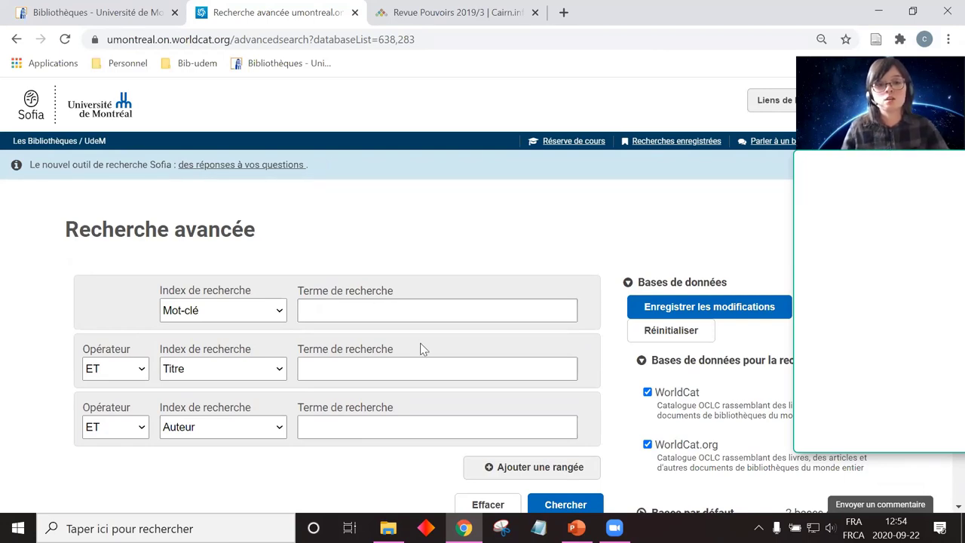
pyautogui.click(371, 307)
pyautogui.click(382, 248)
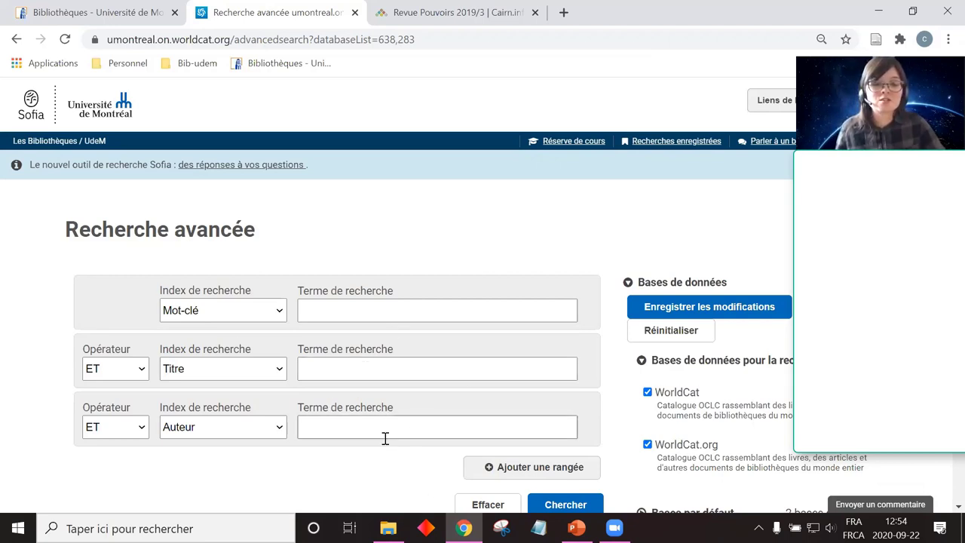
# - Set the search index of the second and third rows in the advanced search to Mot-clé
pyautogui.click(219, 368)
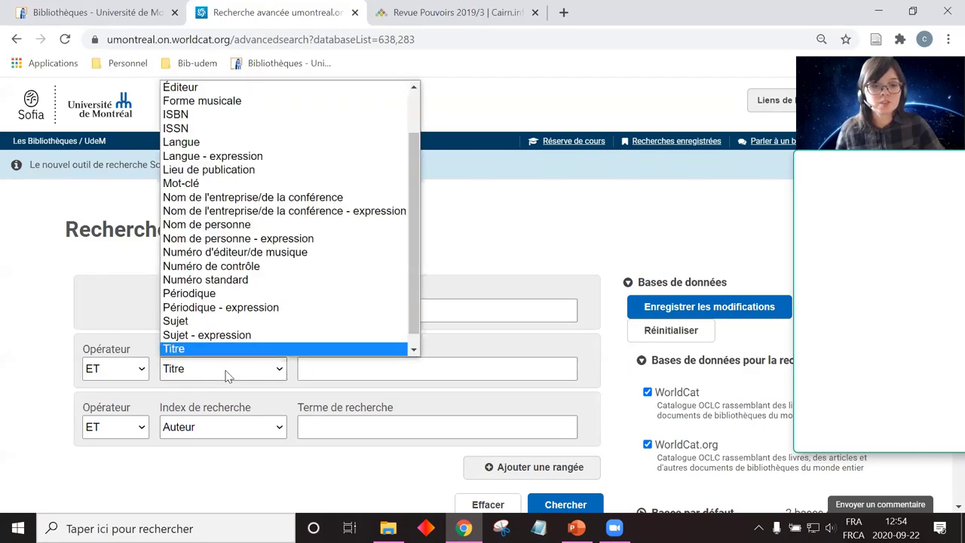
pyautogui.scroll(-1, 230, 264)
pyautogui.click(189, 170)
pyautogui.click(205, 426)
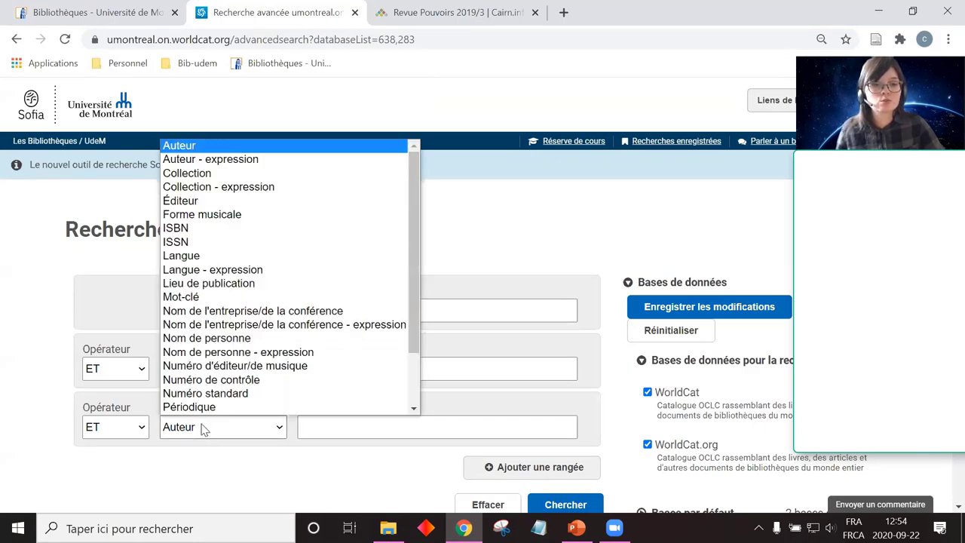
pyautogui.scroll(-1, 210, 270)
pyautogui.click(209, 269)
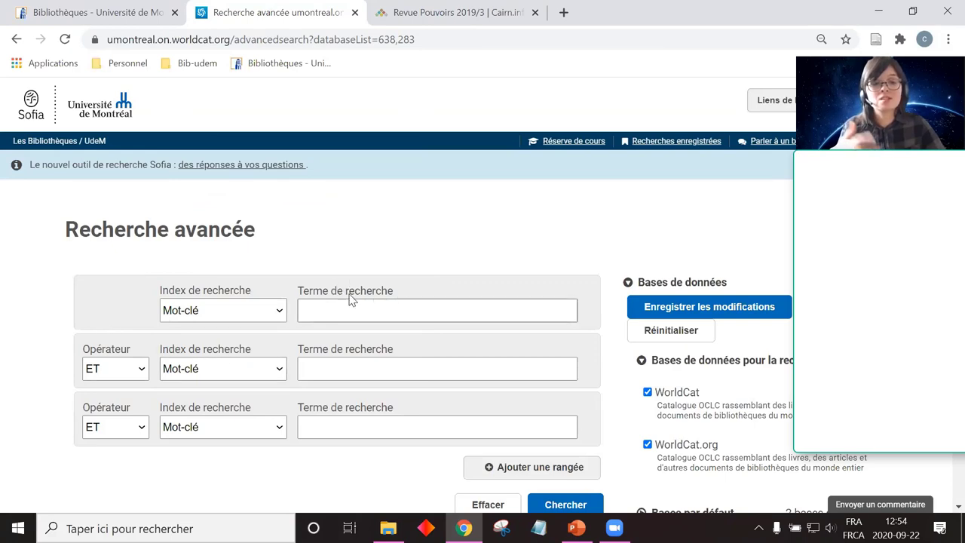
# - Check the Boolean operators offered for the second search row and leave ET selected
pyautogui.click(121, 373)
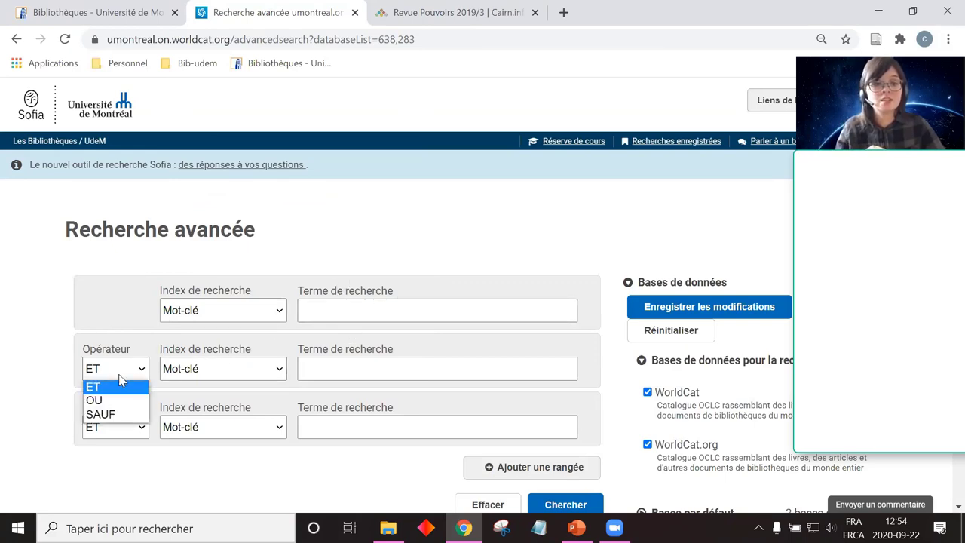
pyautogui.click(83, 302)
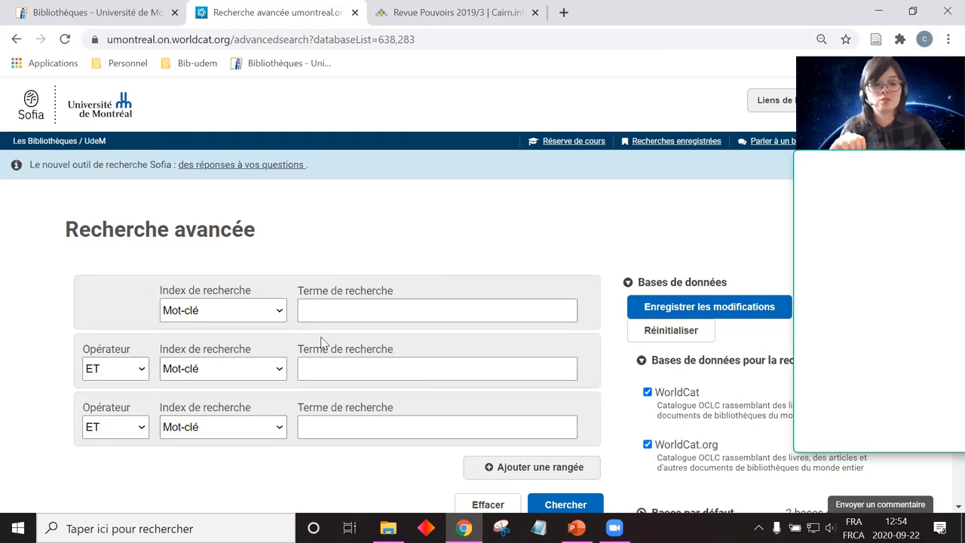
pyautogui.click(364, 319)
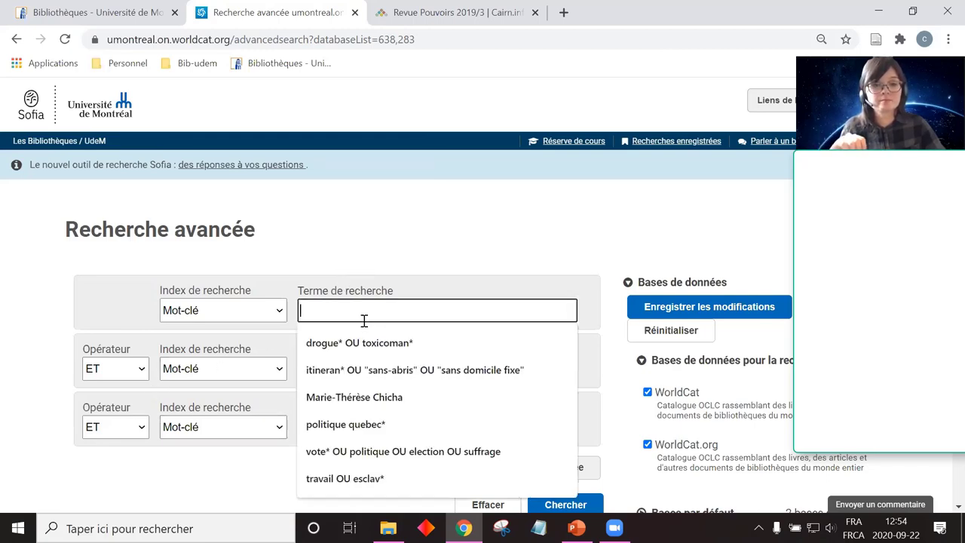
pyautogui.click(371, 268)
# - Enter itineran* OU "sans-abris" OU "sans domicile fixe" as the first search term and jeune* OU adolescen* as the second
pyautogui.click(355, 307)
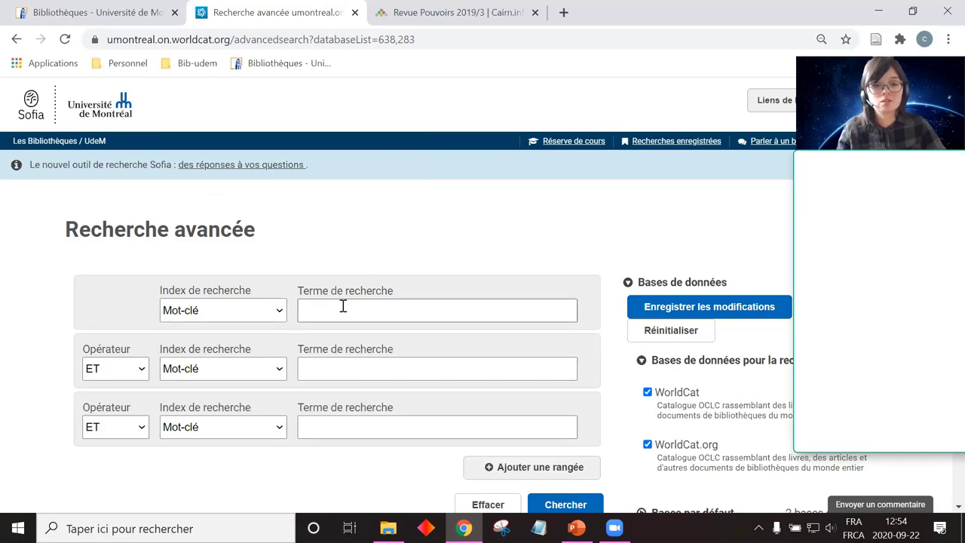
pyautogui.write('itineran* OU "sans-abris" OU "sans domicile fixe')
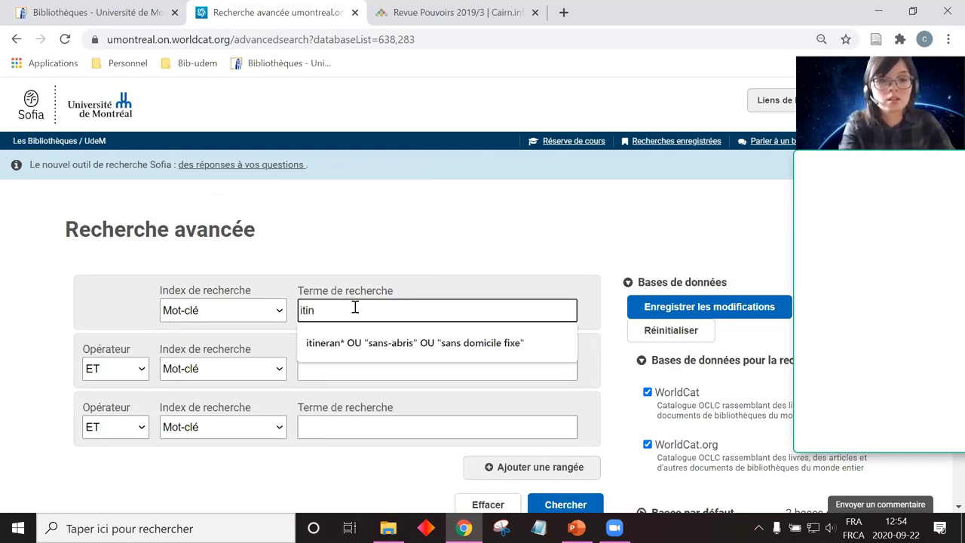
pyautogui.click(520, 340)
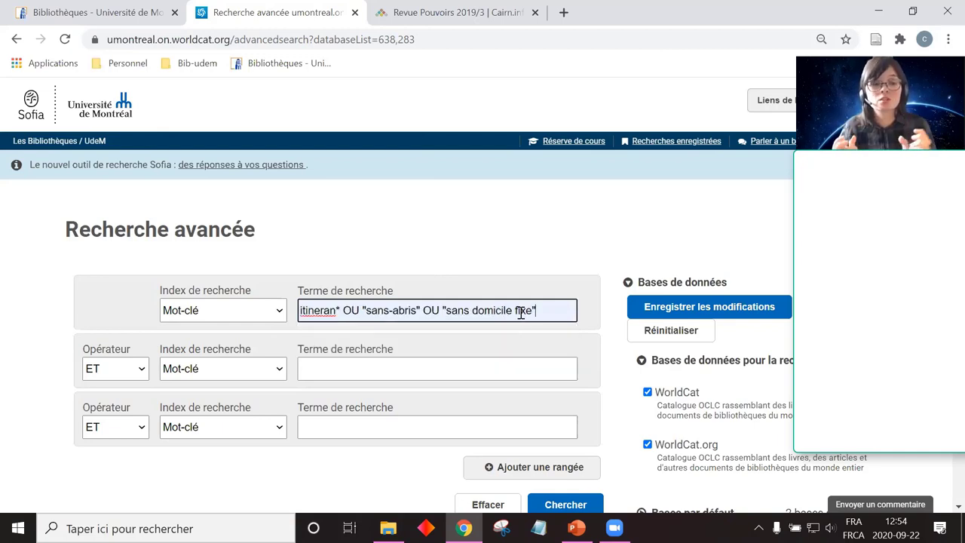
pyautogui.click(369, 364)
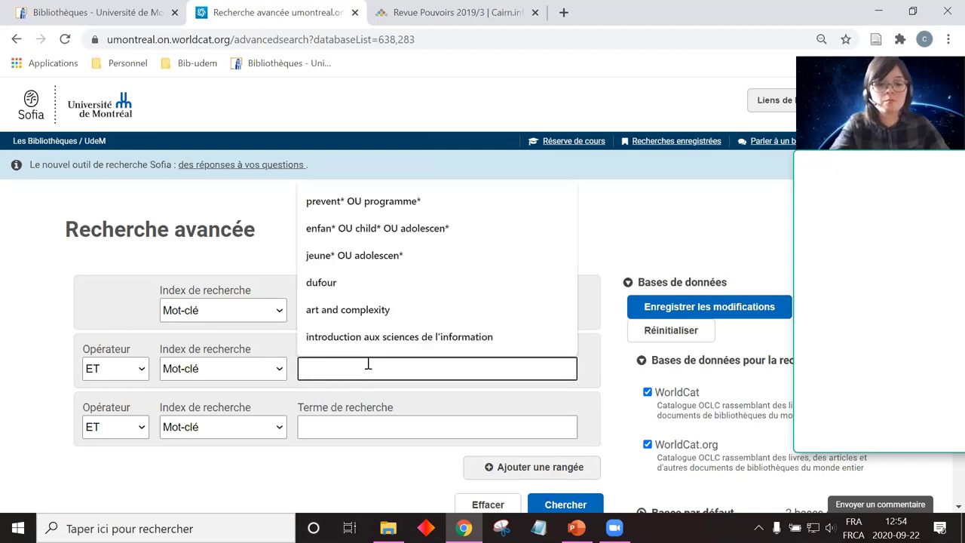
pyautogui.write('jeu')
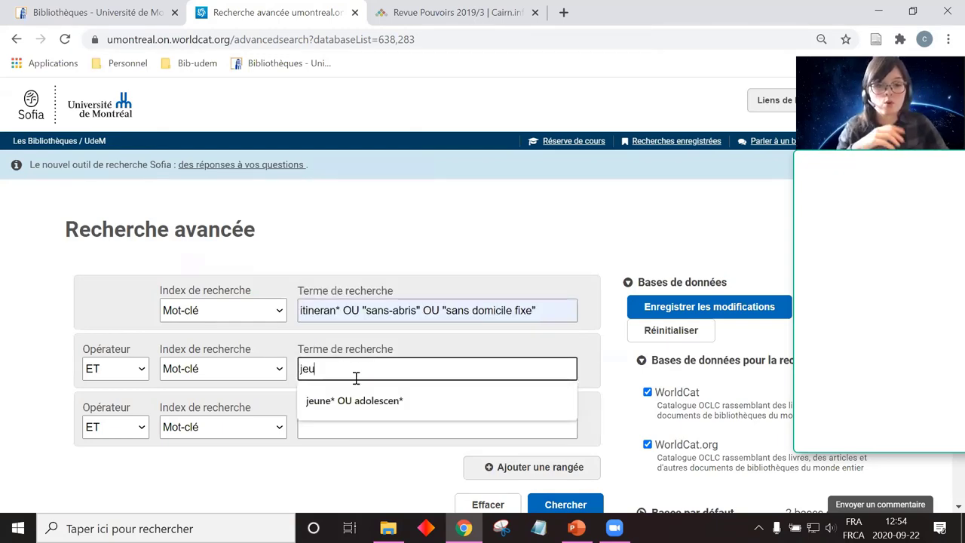
pyautogui.click(370, 401)
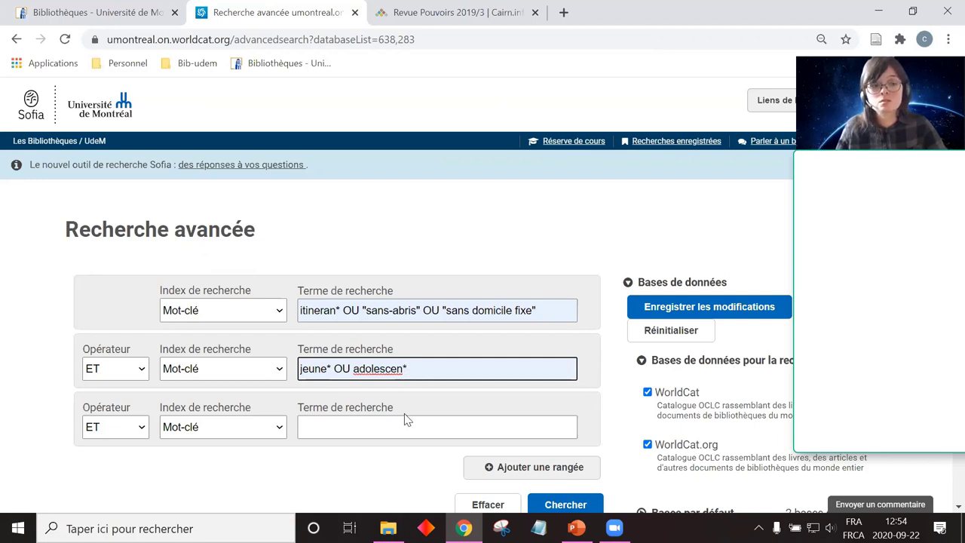
# - Enter quebec* OU canad* OU montreal* as the third search term and run the advanced search
pyautogui.click(368, 425)
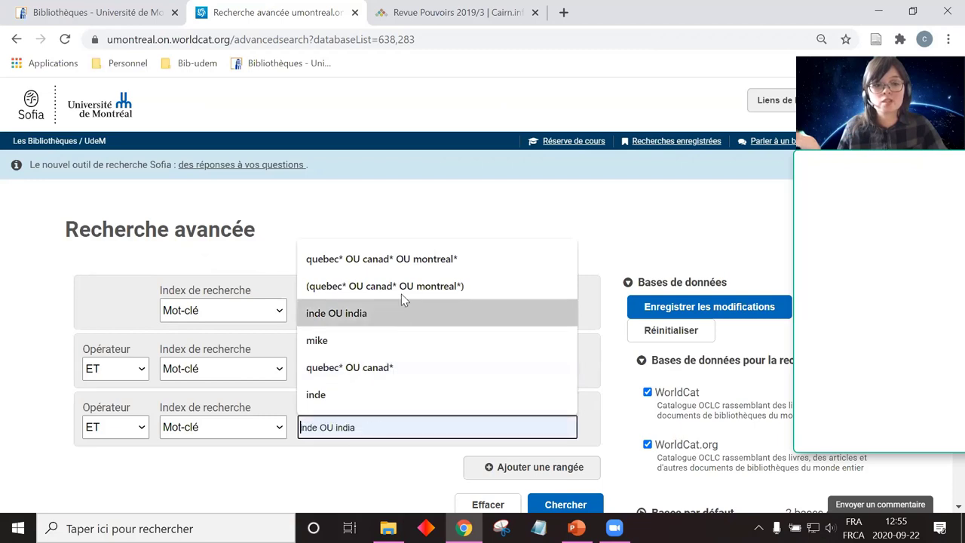
pyautogui.click(417, 264)
pyautogui.click(3, 324)
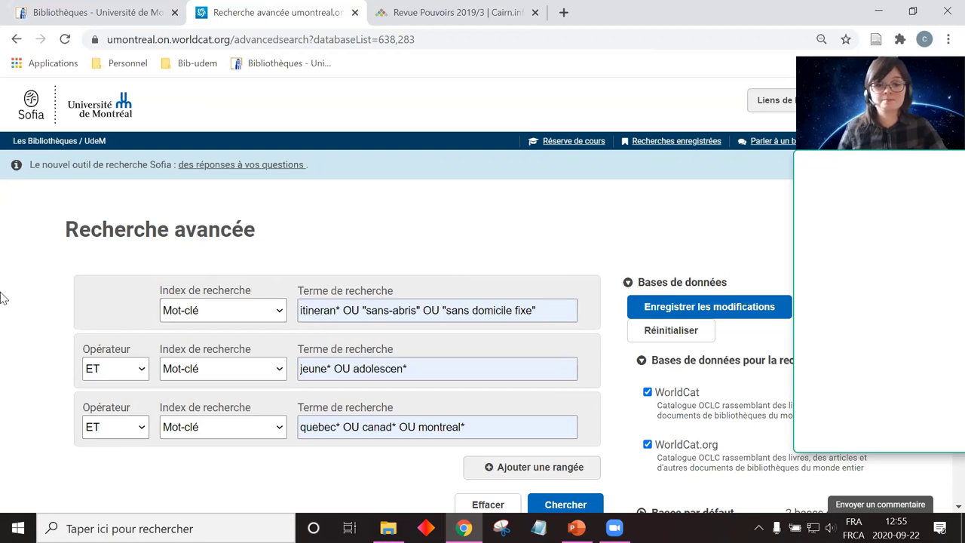
pyautogui.scroll(-1, 2, 298)
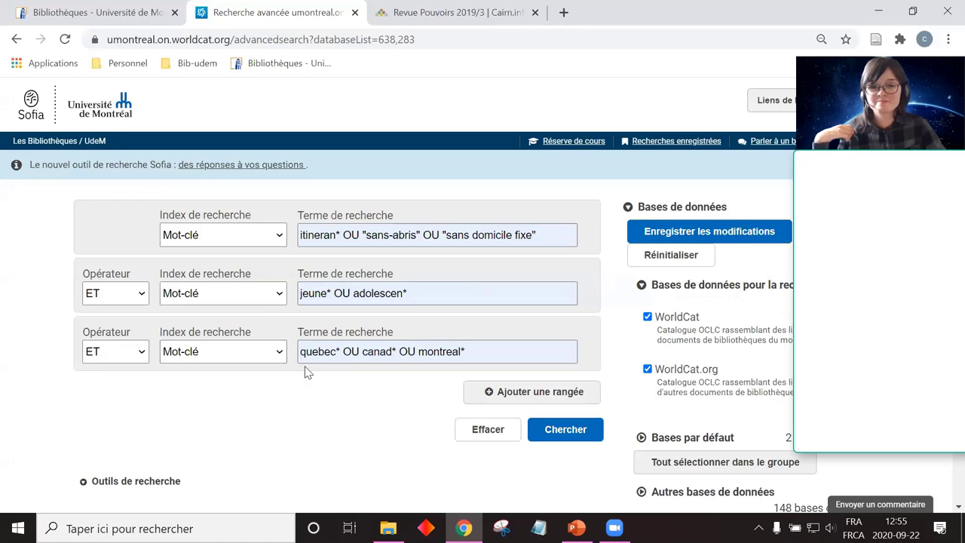
pyautogui.scroll(-1, 308, 373)
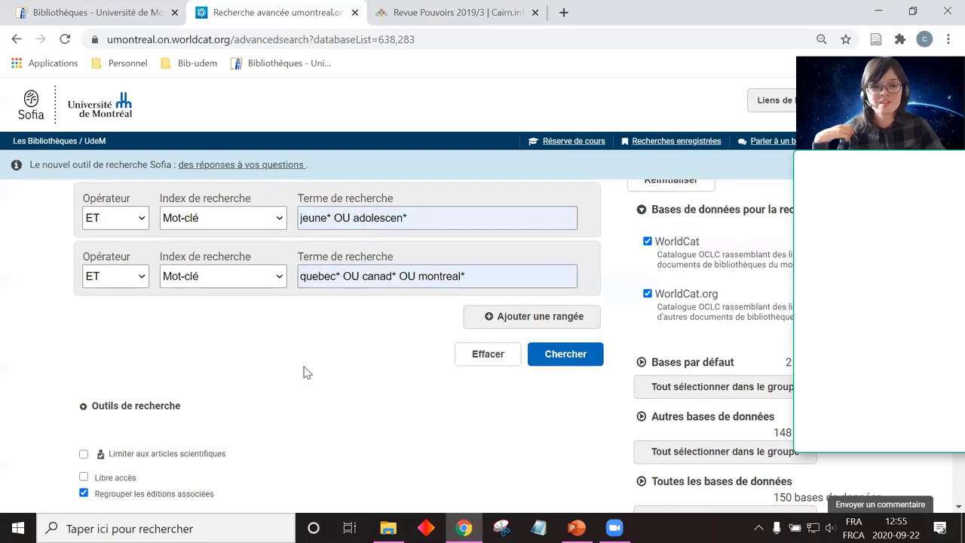
pyautogui.click(578, 354)
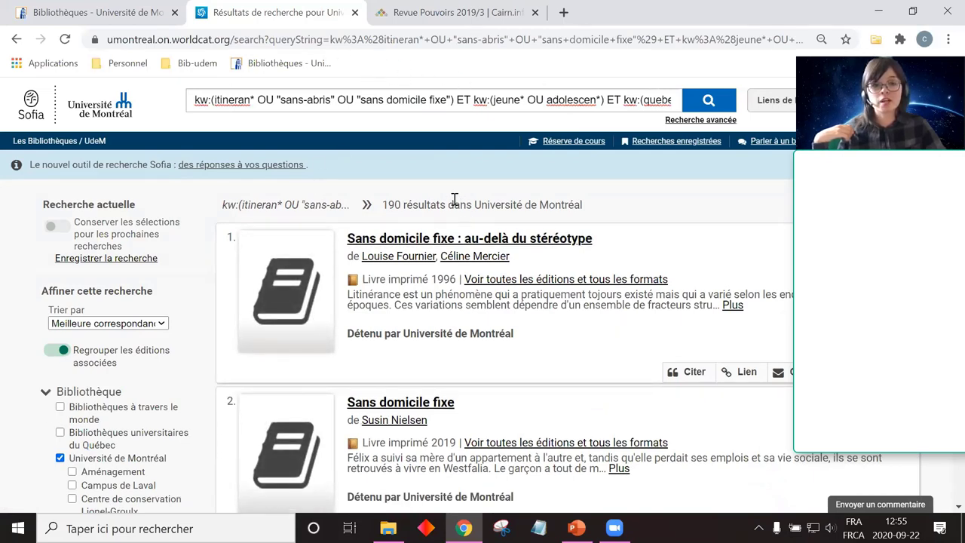
pyautogui.scroll(-4, 486, 223)
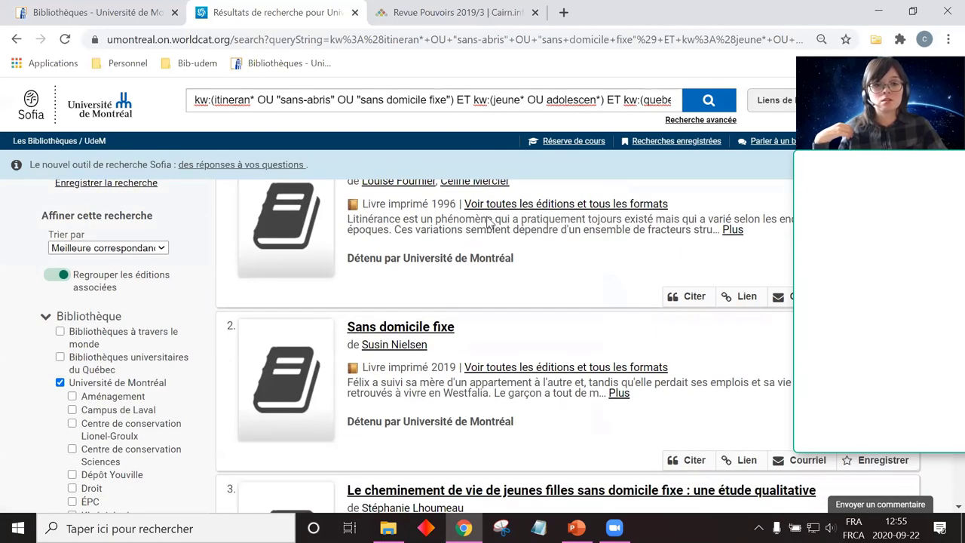
# - Filter the youth homelessness search results to the Livre numérique format
pyautogui.scroll(4, 549, 323)
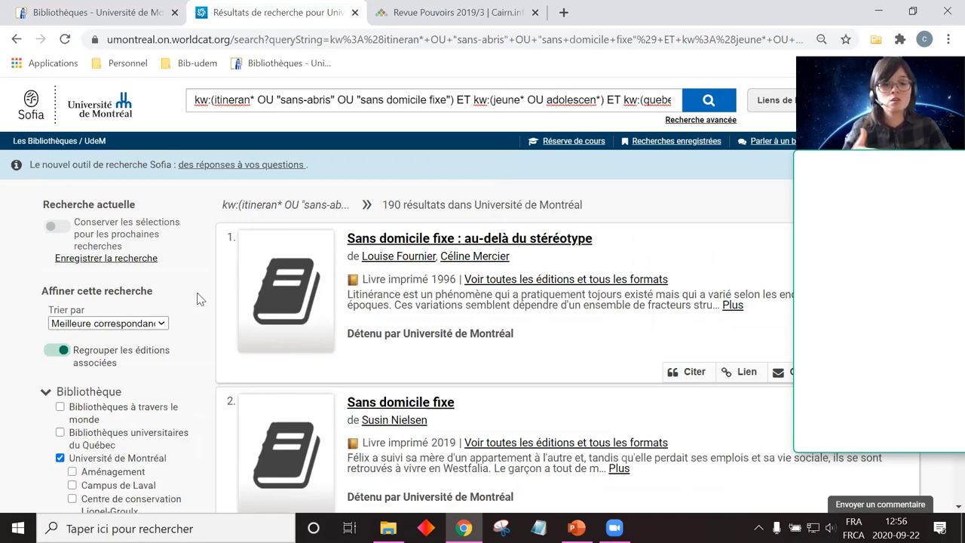
pyautogui.scroll(-2, 145, 310)
pyautogui.scroll(-4, 143, 310)
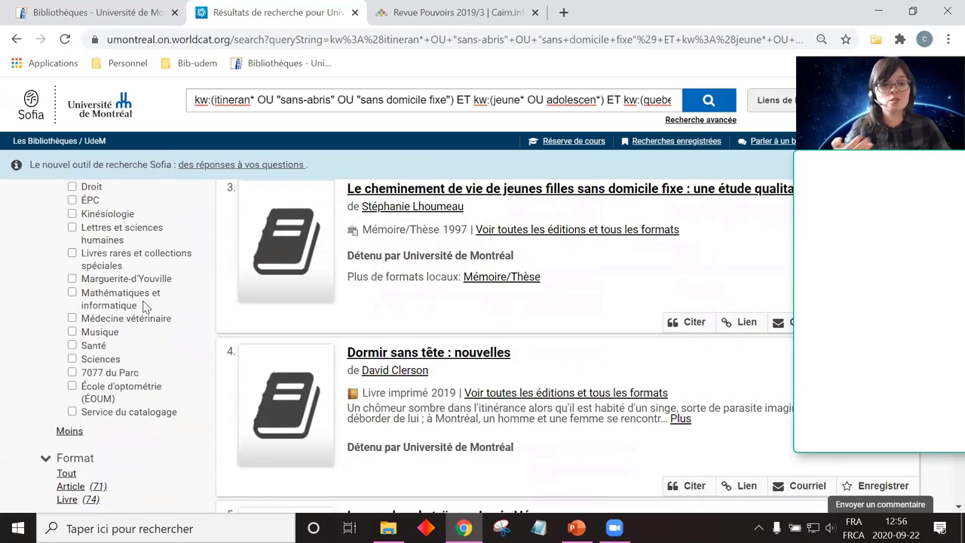
pyautogui.scroll(-3, 143, 306)
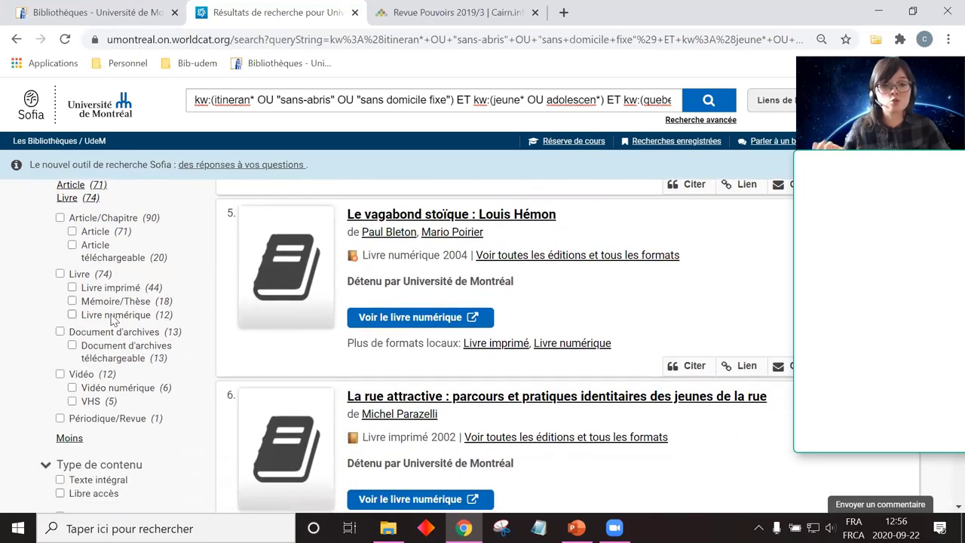
pyautogui.click(121, 319)
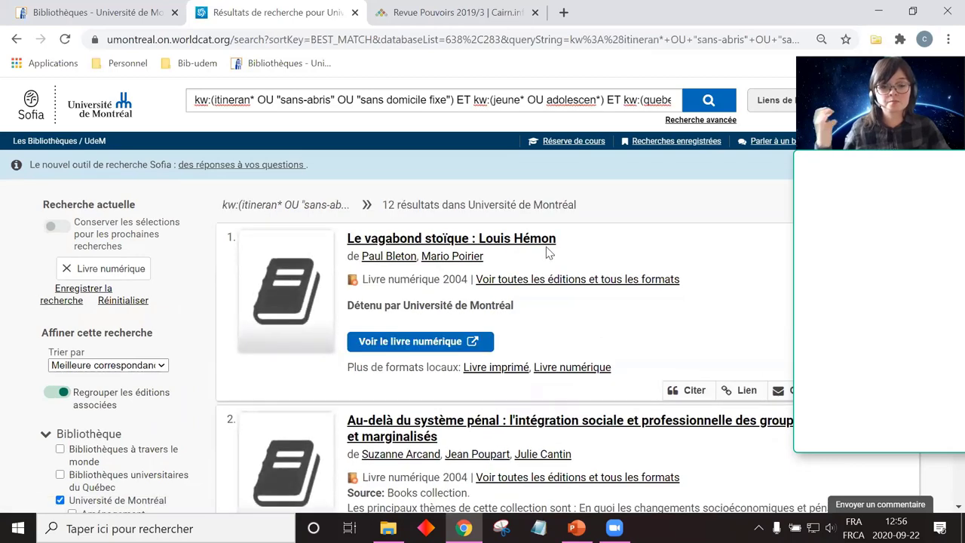
# - Examine the filtered e-book results and the remaining filters for content type, publication year, language and subject
pyautogui.scroll(-1, 369, 219)
pyautogui.scroll(-3, 370, 218)
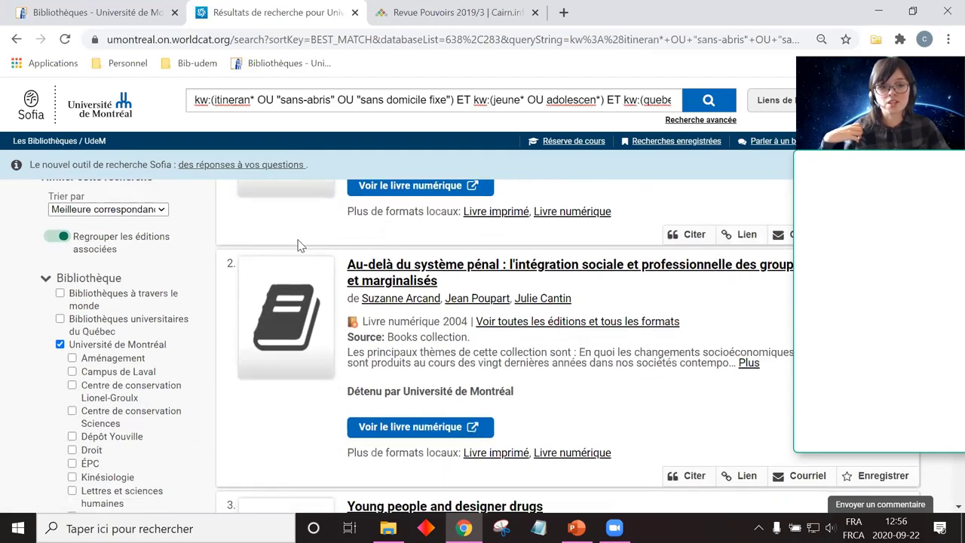
pyautogui.scroll(3, 299, 246)
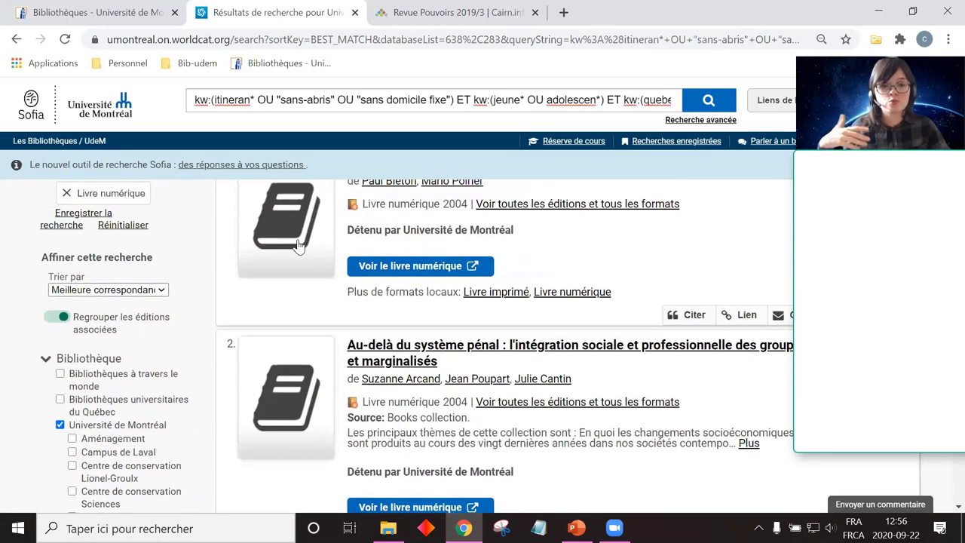
pyautogui.scroll(1, 301, 254)
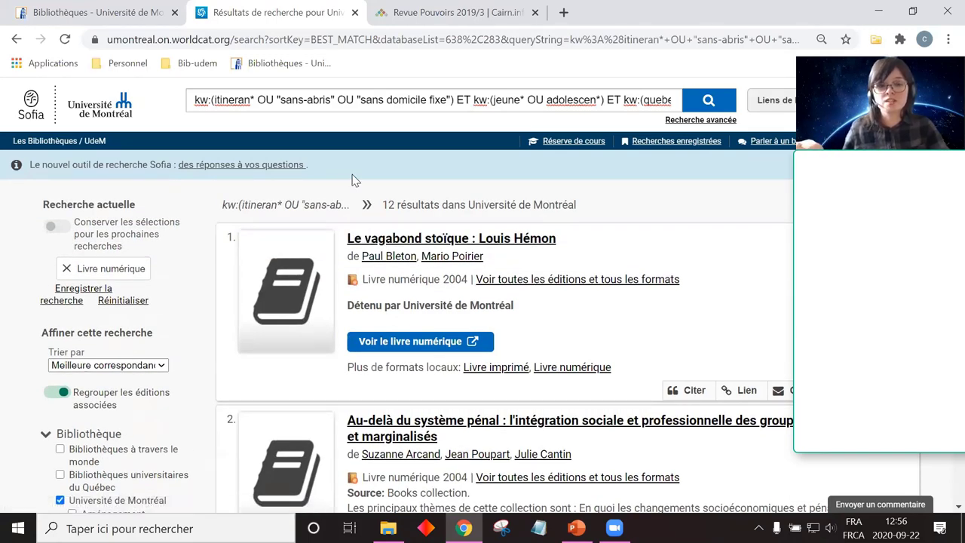
pyautogui.scroll(-1, 528, 334)
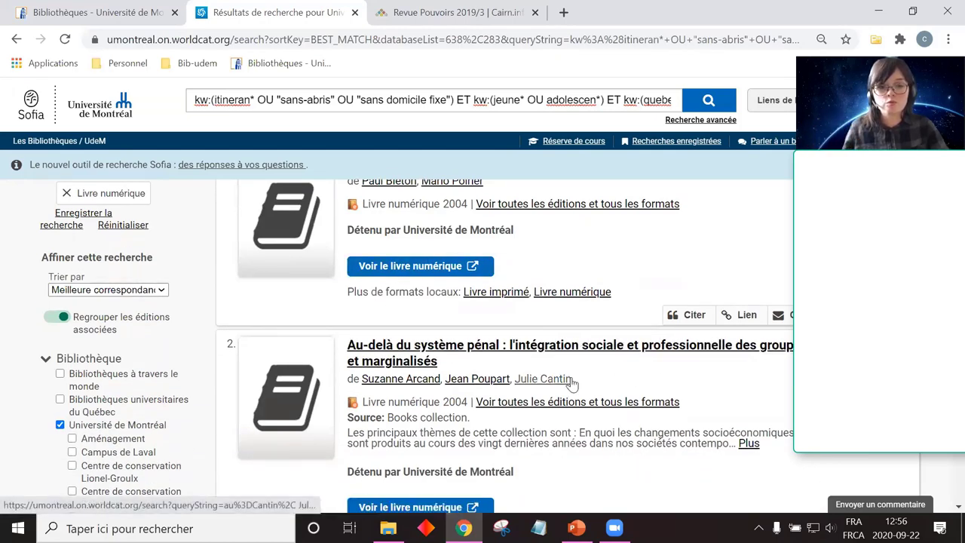
pyautogui.scroll(-1, 538, 322)
pyautogui.scroll(-2, 538, 322)
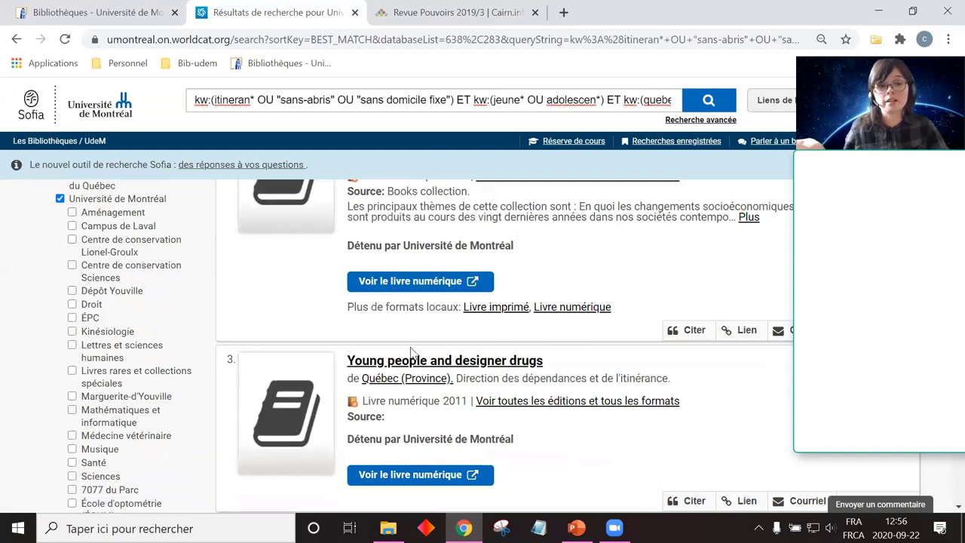
pyautogui.scroll(-3, 370, 341)
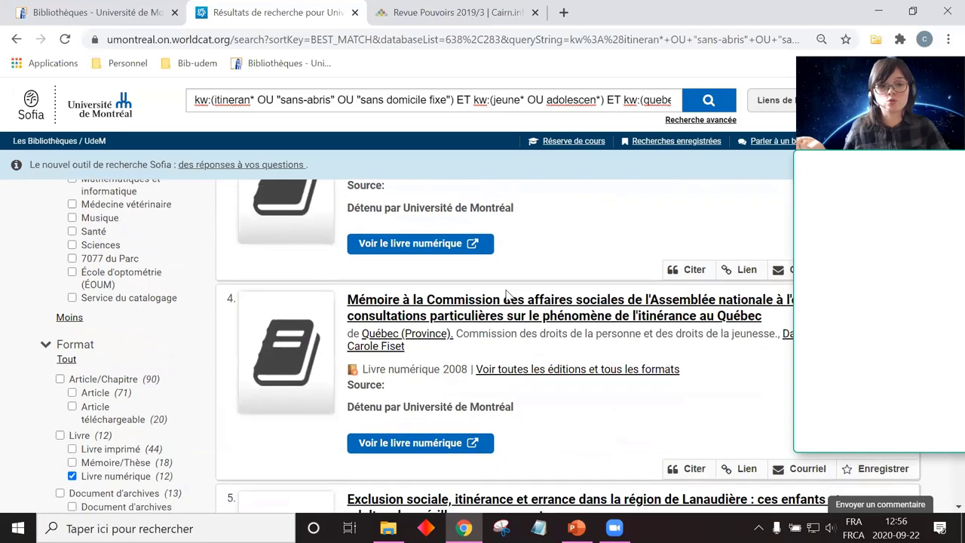
pyautogui.scroll(-2, 507, 295)
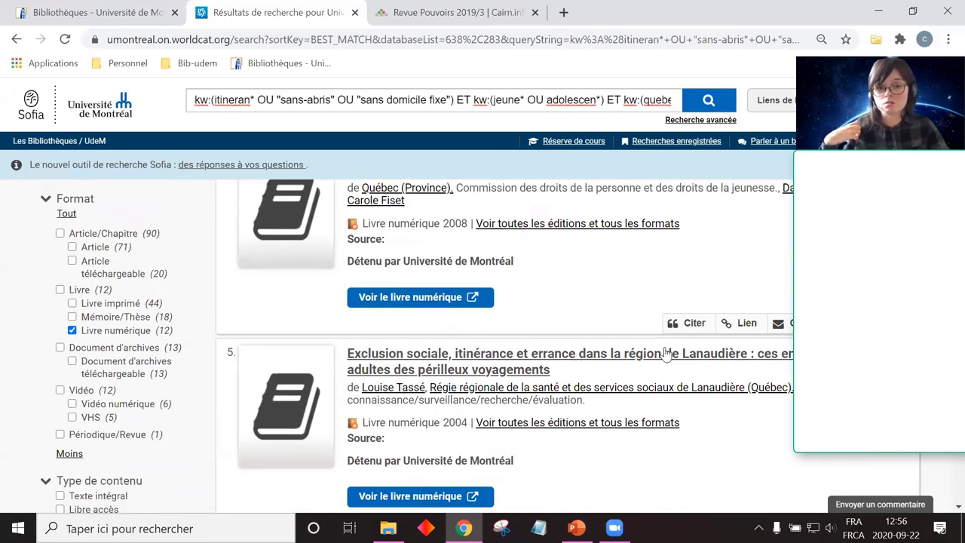
pyautogui.scroll(-2, 554, 347)
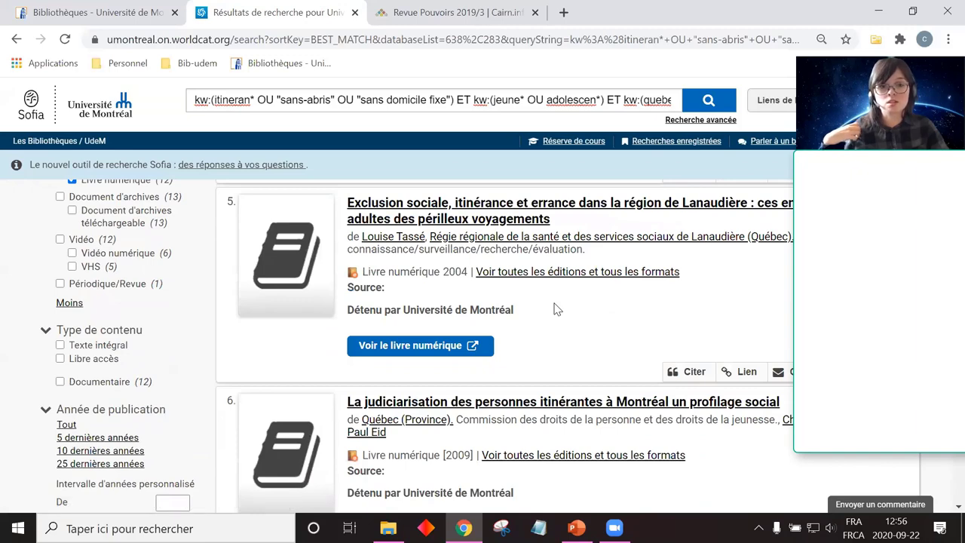
pyautogui.scroll(-3, 556, 309)
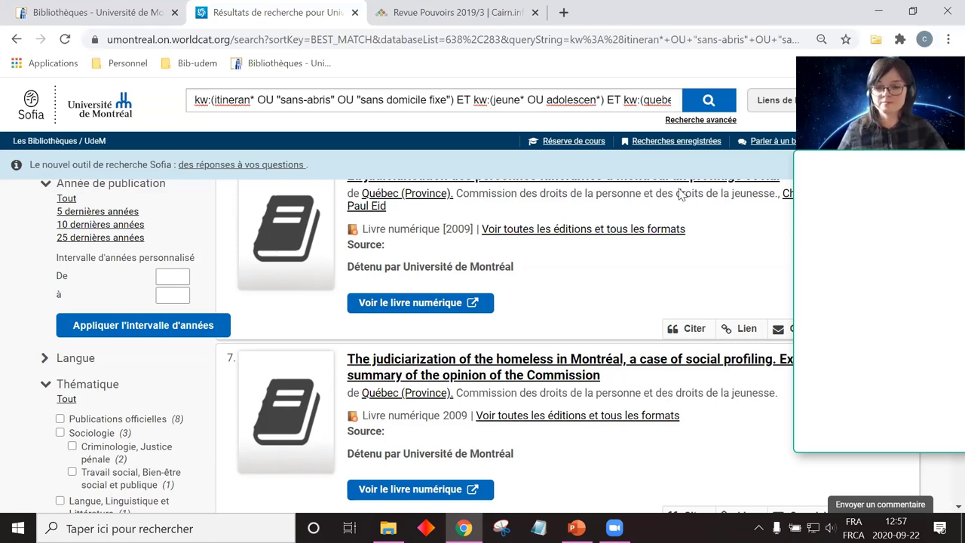
# - Switch to the Sofia_A2020 presentation in PowerPoint and start the slide show from exercise slide 28
pyautogui.click(576, 527)
pyautogui.scroll(-5, 41, 393)
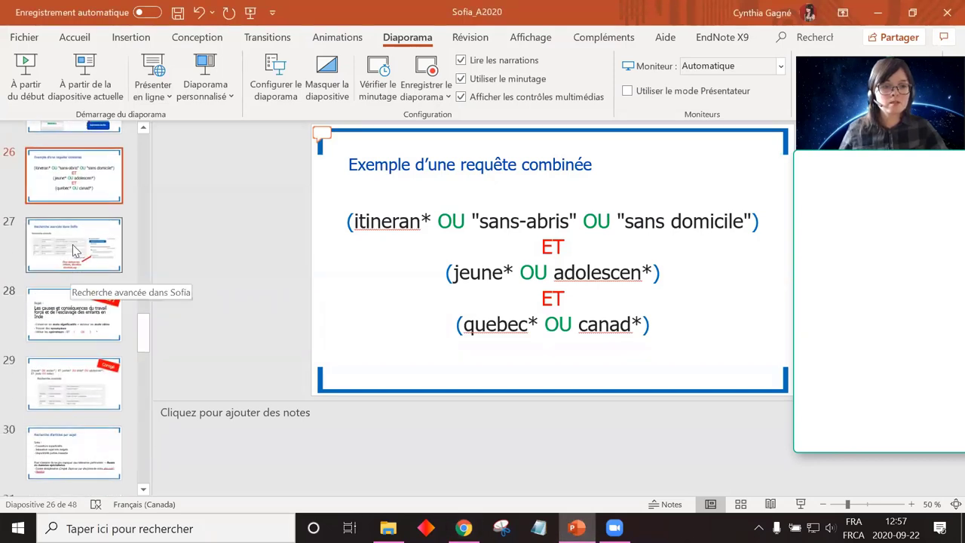
pyautogui.click(55, 326)
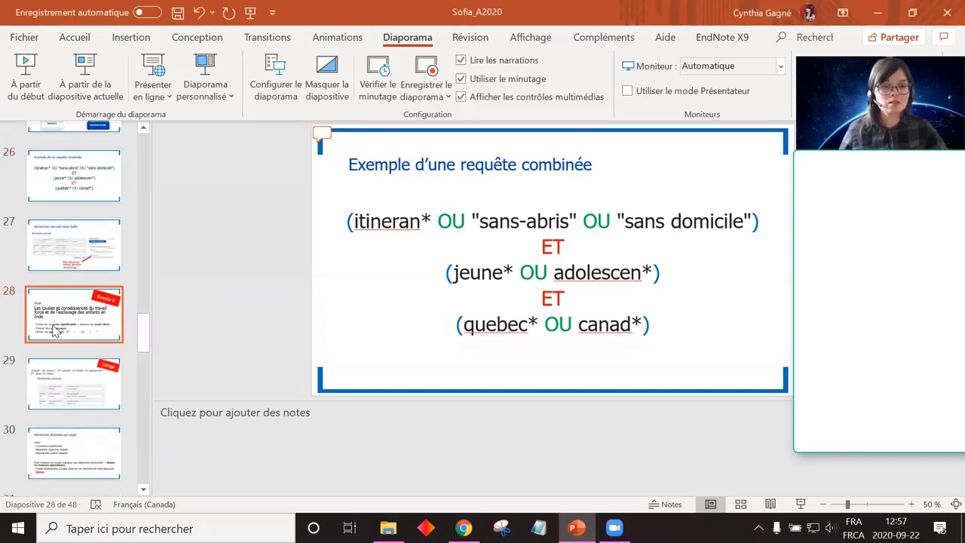
pyautogui.click(86, 80)
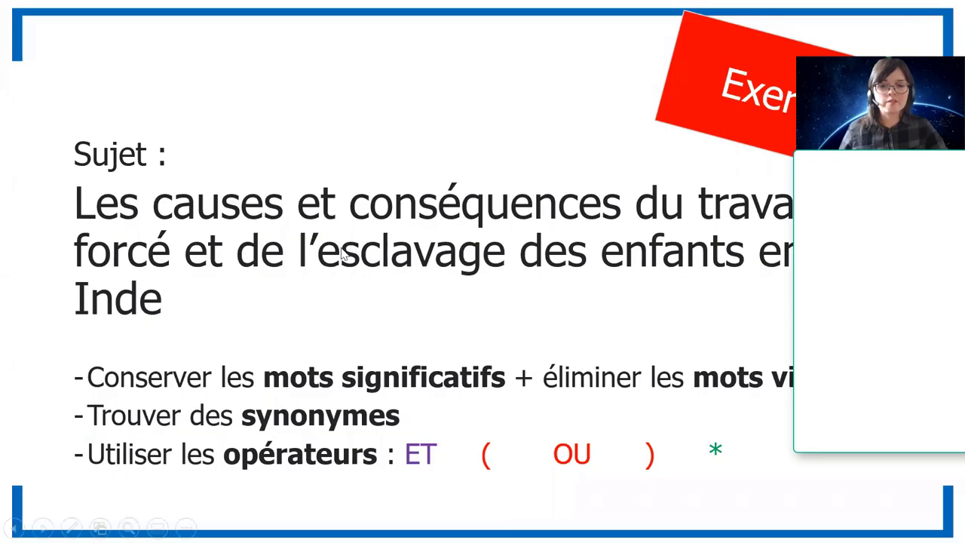